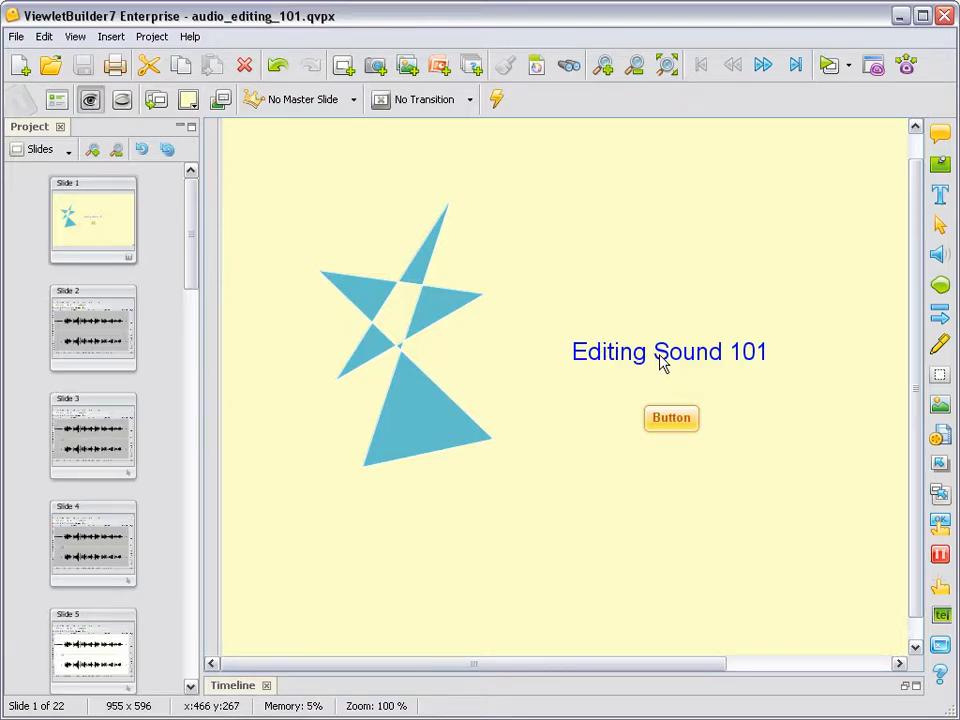
# Step: Enable a shadow on the "Editing Sound 101" text with left and top offsets of 5
pyautogui.click(660, 362)
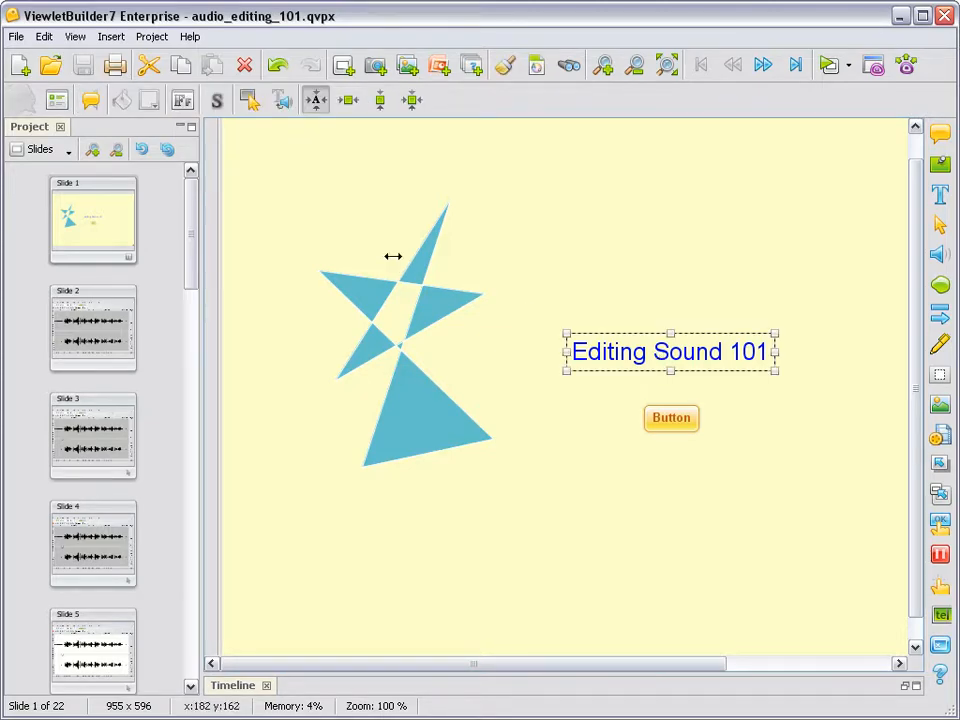
pyautogui.click(221, 104)
pyautogui.moveTo(288, 138); pyautogui.dragTo(627, 76)
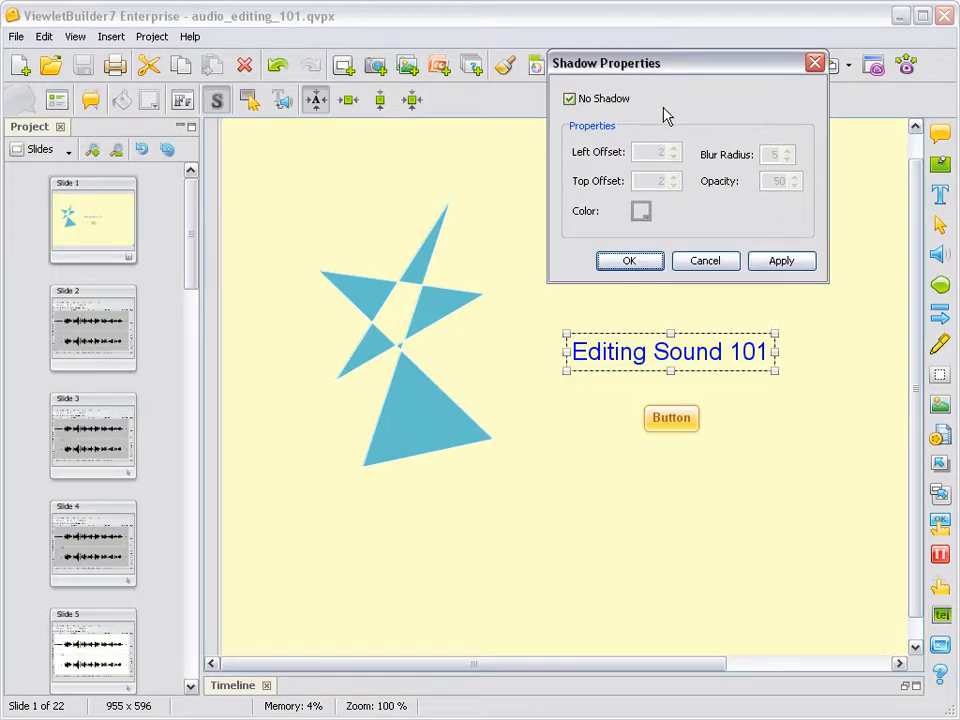
pyautogui.click(569, 99)
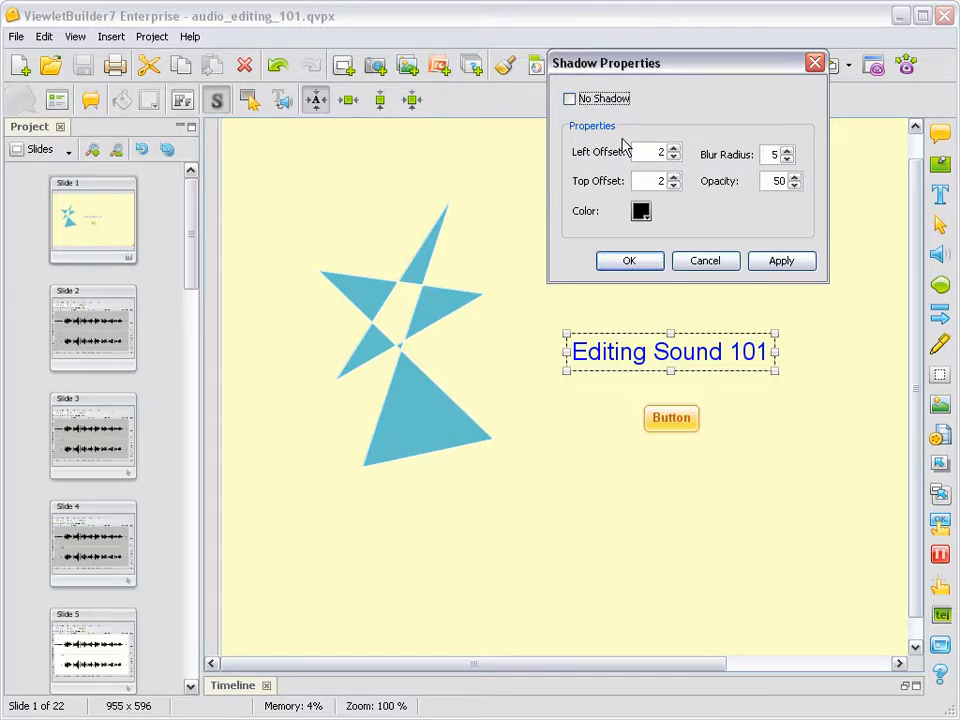
pyautogui.click(675, 149)
pyautogui.click(675, 149)
pyautogui.click(675, 149)
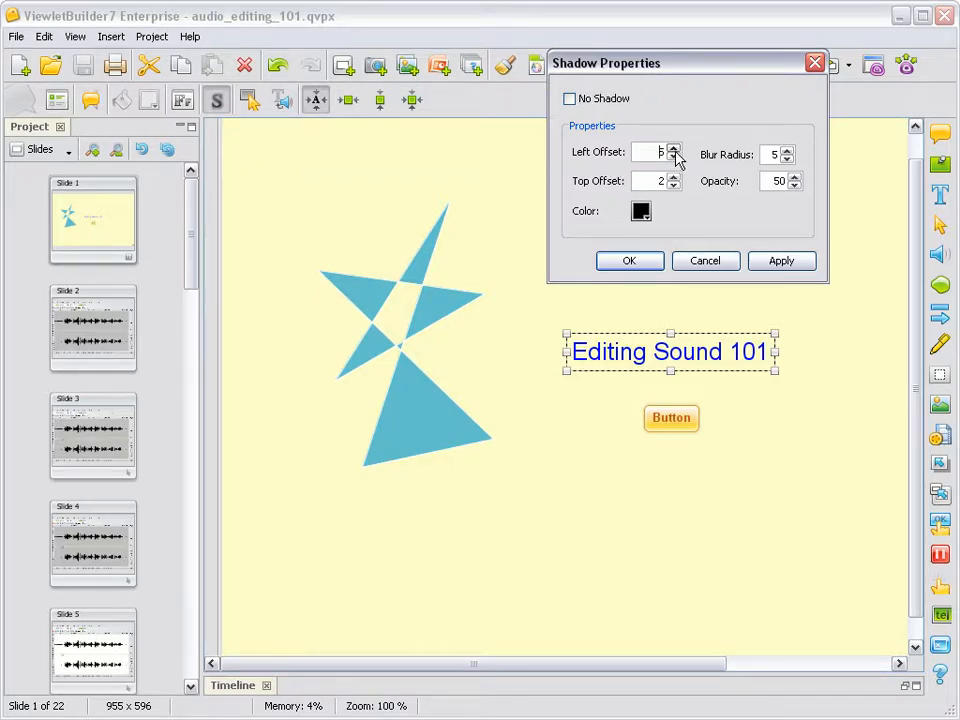
pyautogui.click(675, 177)
pyautogui.click(675, 177)
pyautogui.click(675, 177)
# Step: Set the title text shadow's blur radius to 9 and its opacity to 44
pyautogui.click(787, 159)
pyautogui.click(795, 187)
pyautogui.click(795, 186)
pyautogui.click(795, 186)
pyautogui.click(795, 186)
pyautogui.click(795, 186)
# Step: Change the title text's shadow color to blue #3300FF and apply the shadow settings
pyautogui.click(645, 214)
pyautogui.moveTo(674, 158); pyautogui.dragTo(185, 88)
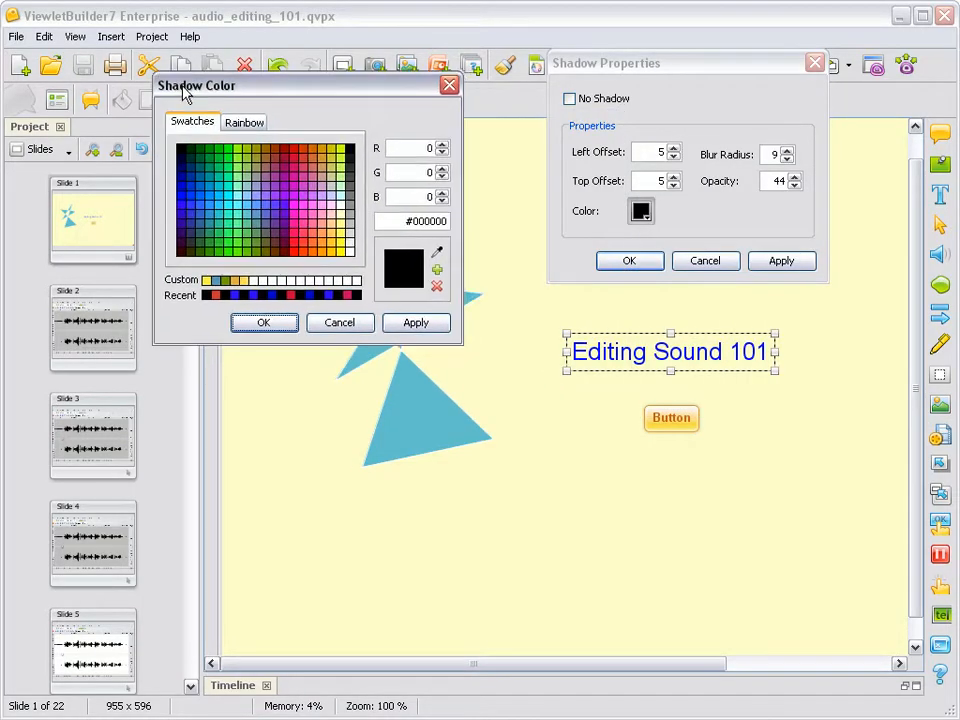
pyautogui.click(196, 220)
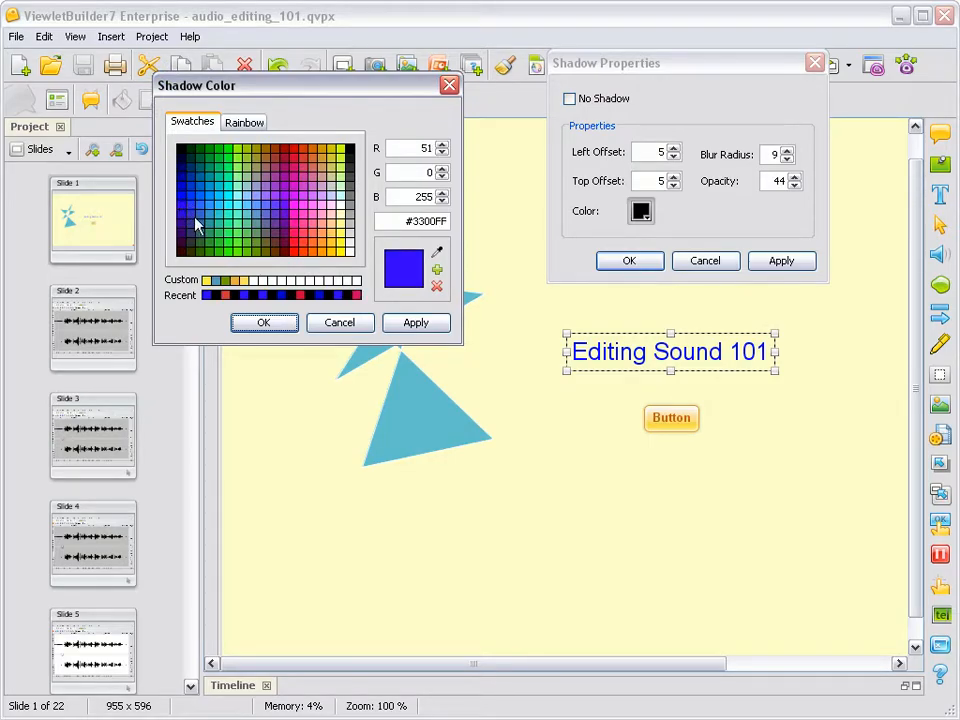
pyautogui.click(266, 330)
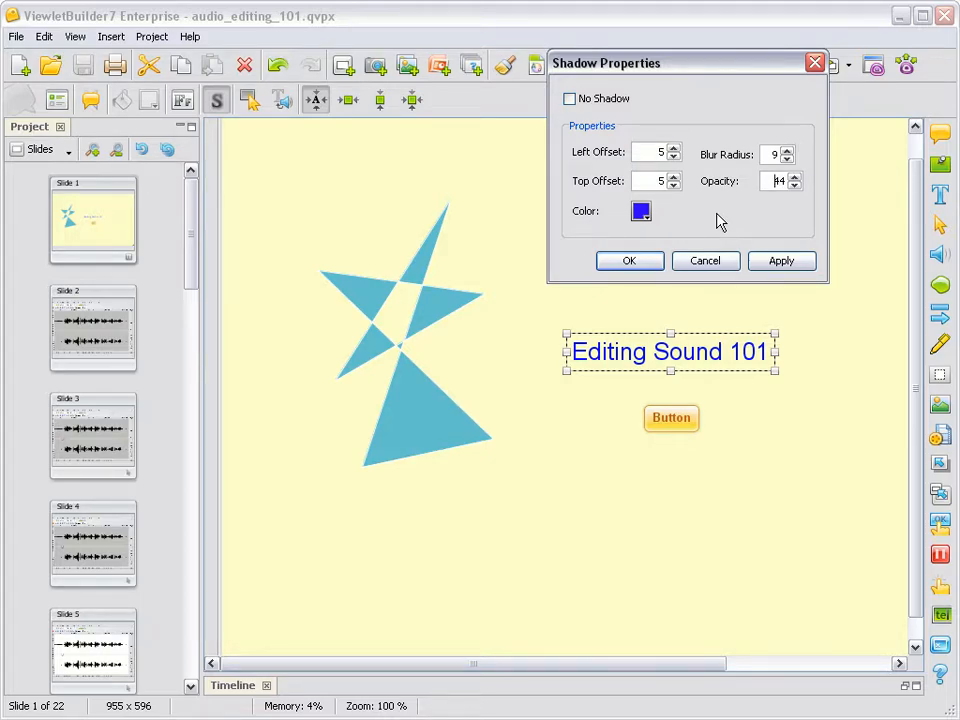
pyautogui.click(806, 263)
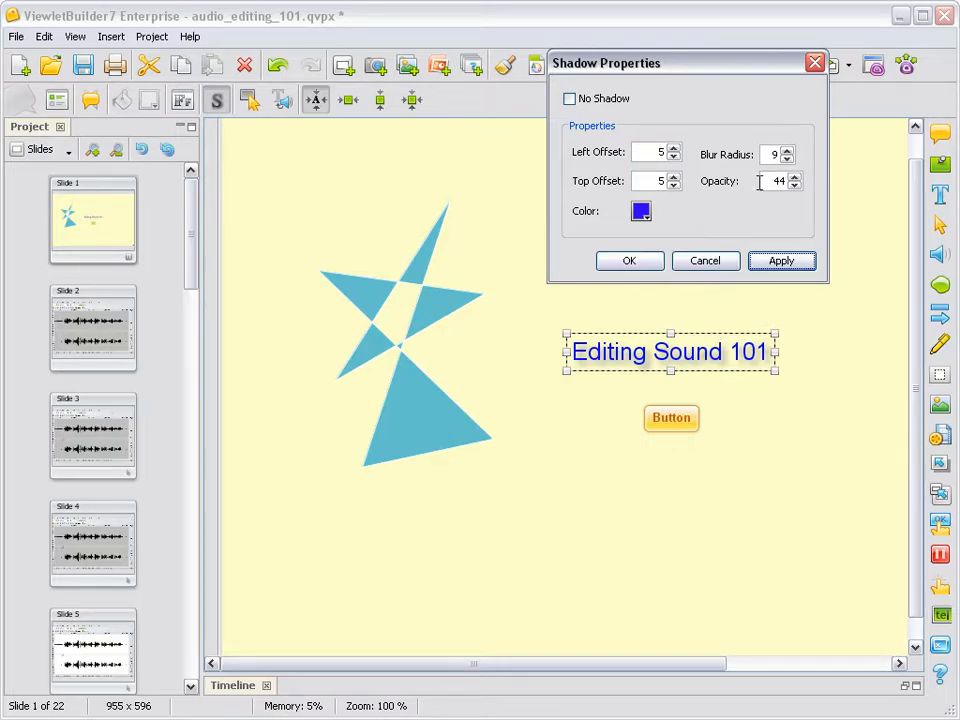
# Step: Set the title text shadow's blur radius to 4 and opacity to 55, and confirm the shadow settings
pyautogui.click(787, 160)
pyautogui.click(787, 160)
pyautogui.click(787, 160)
pyautogui.click(787, 160)
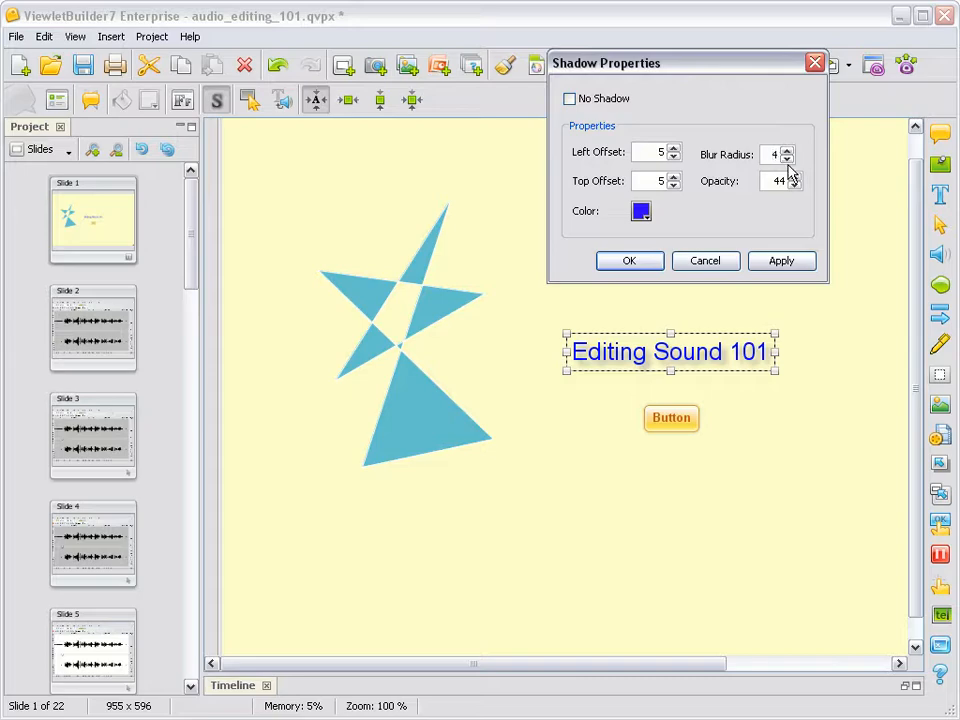
pyautogui.click(794, 177)
pyautogui.click(794, 177)
pyautogui.click(794, 177)
pyautogui.click(794, 177)
pyautogui.click(794, 177)
pyautogui.click(794, 177)
pyautogui.click(794, 177)
pyautogui.click(794, 177)
pyautogui.click(794, 177)
pyautogui.click(794, 177)
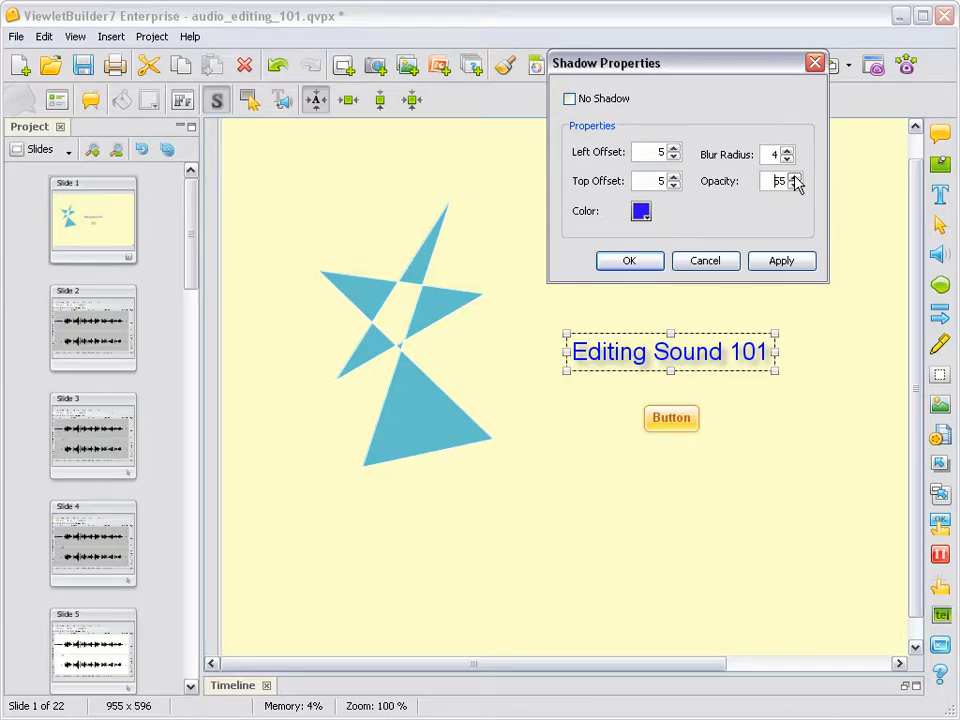
pyautogui.click(790, 264)
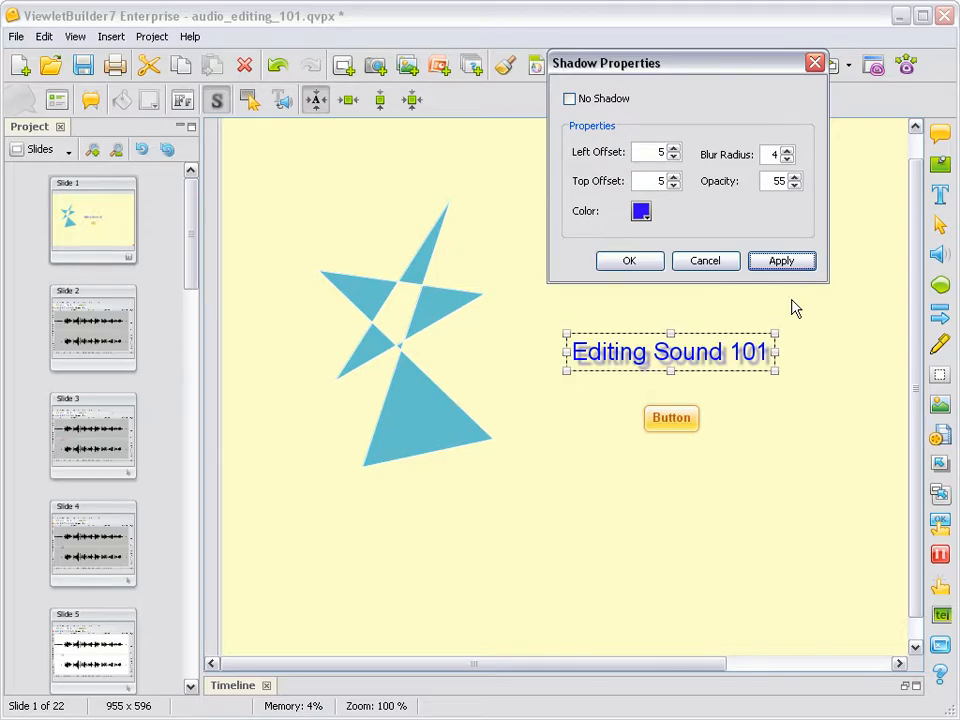
pyautogui.click(656, 262)
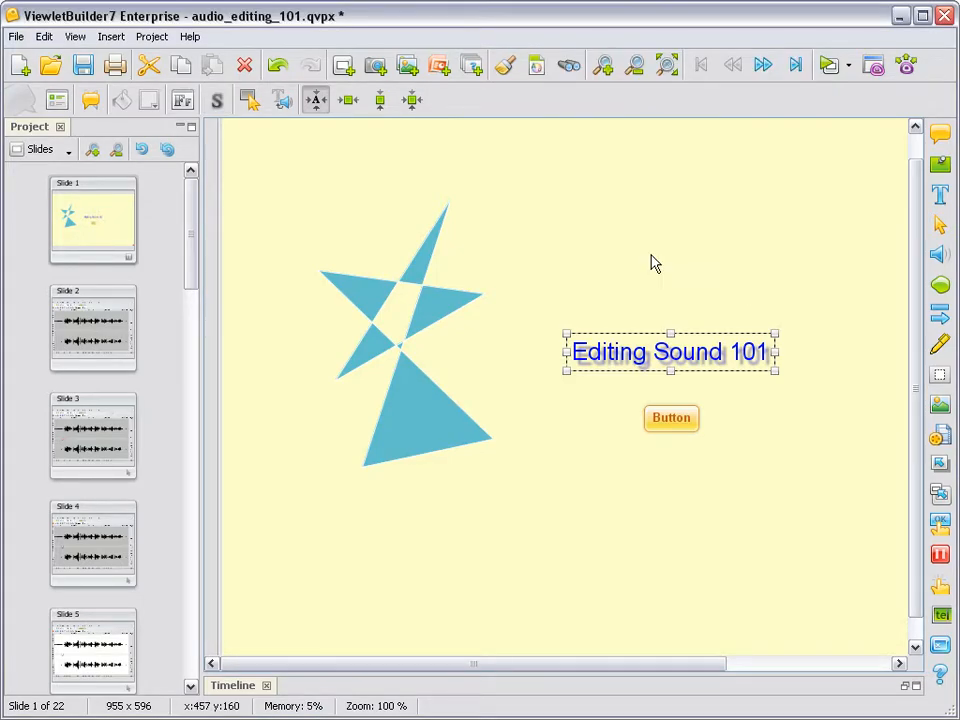
pyautogui.click(600, 207)
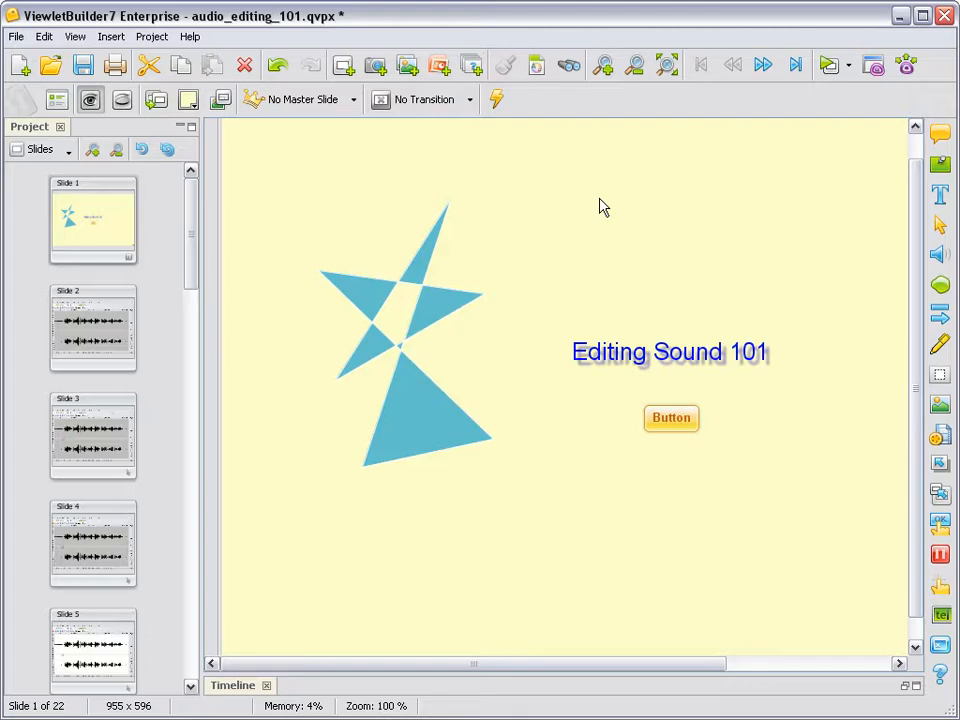
# Step: Enable a shadow on the blue star shape with a left offset of 7 and a top offset of 4
pyautogui.click(437, 428)
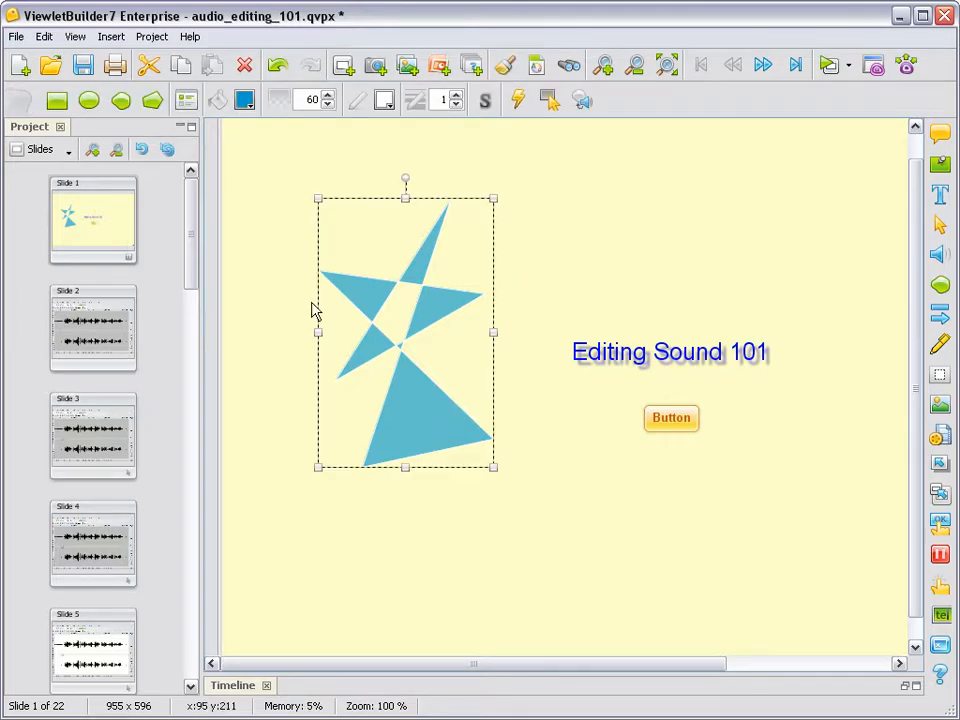
pyautogui.click(485, 101)
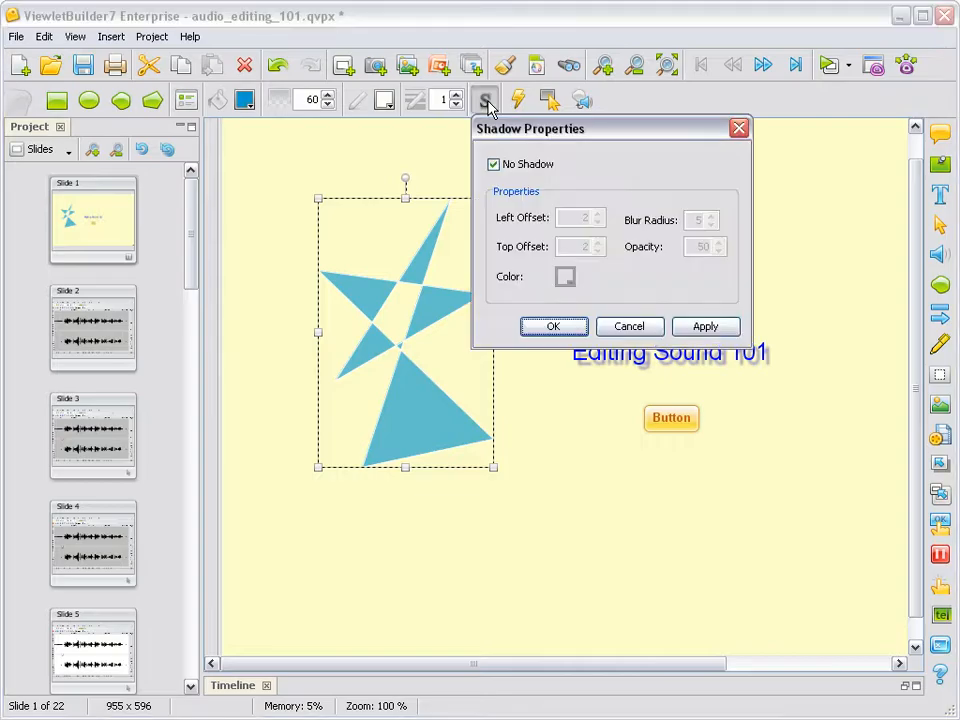
pyautogui.moveTo(516, 135); pyautogui.dragTo(590, 152)
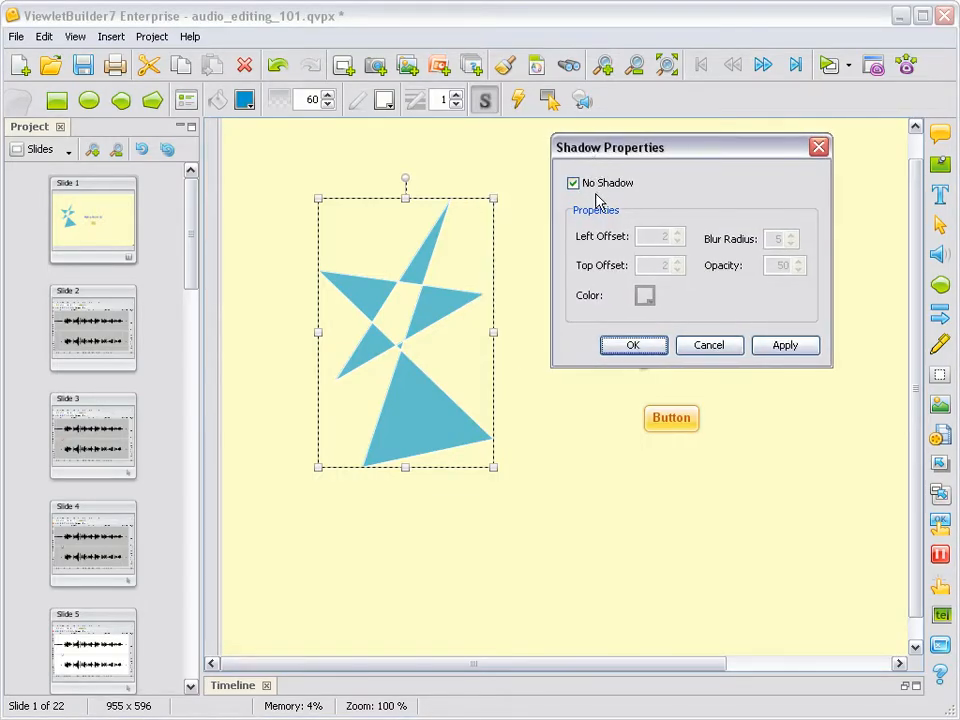
pyautogui.click(587, 186)
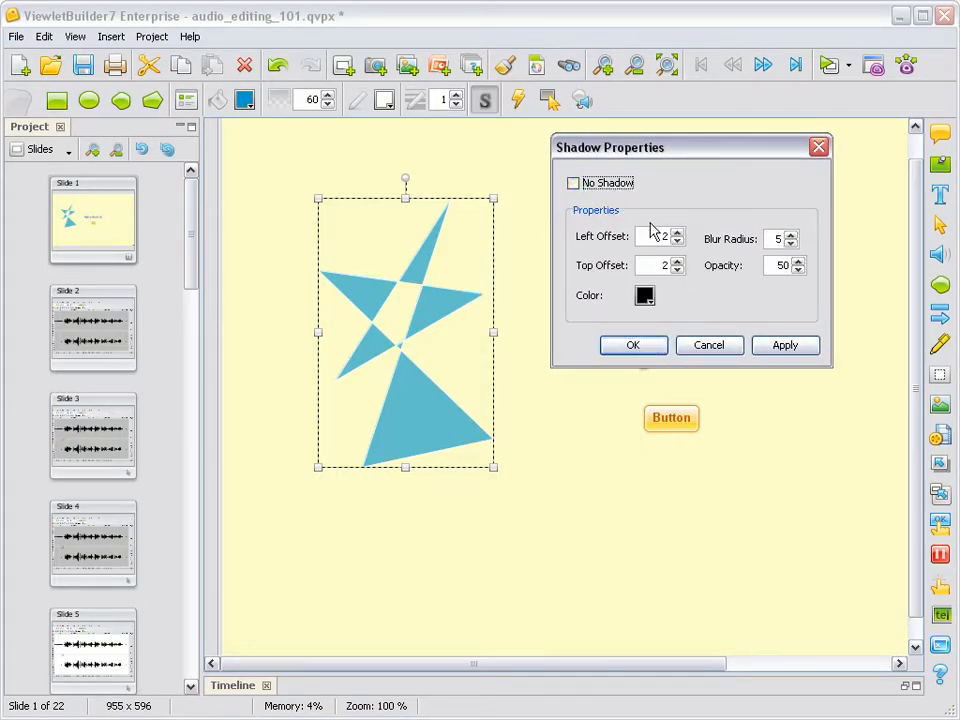
pyautogui.click(678, 234)
pyautogui.click(678, 234)
pyautogui.click(678, 234)
pyautogui.click(678, 234)
pyautogui.click(678, 234)
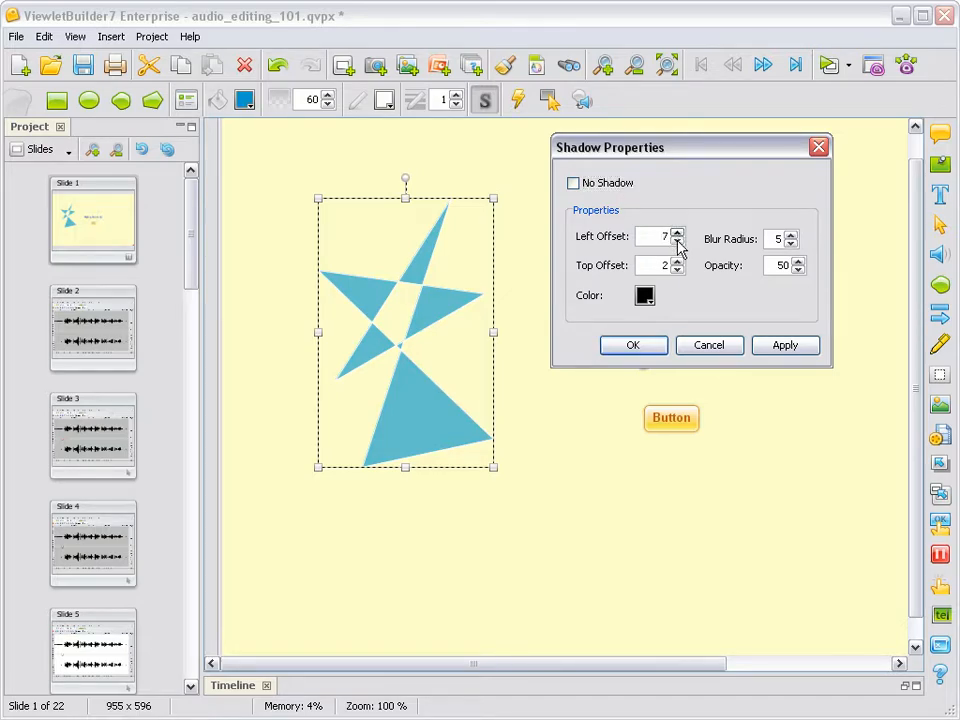
pyautogui.click(678, 262)
pyautogui.click(678, 262)
# Step: Set the star shape's shadow color to pink #CC3399 and confirm the shadow settings
pyautogui.click(645, 300)
pyautogui.moveTo(729, 249); pyautogui.dragTo(664, 262)
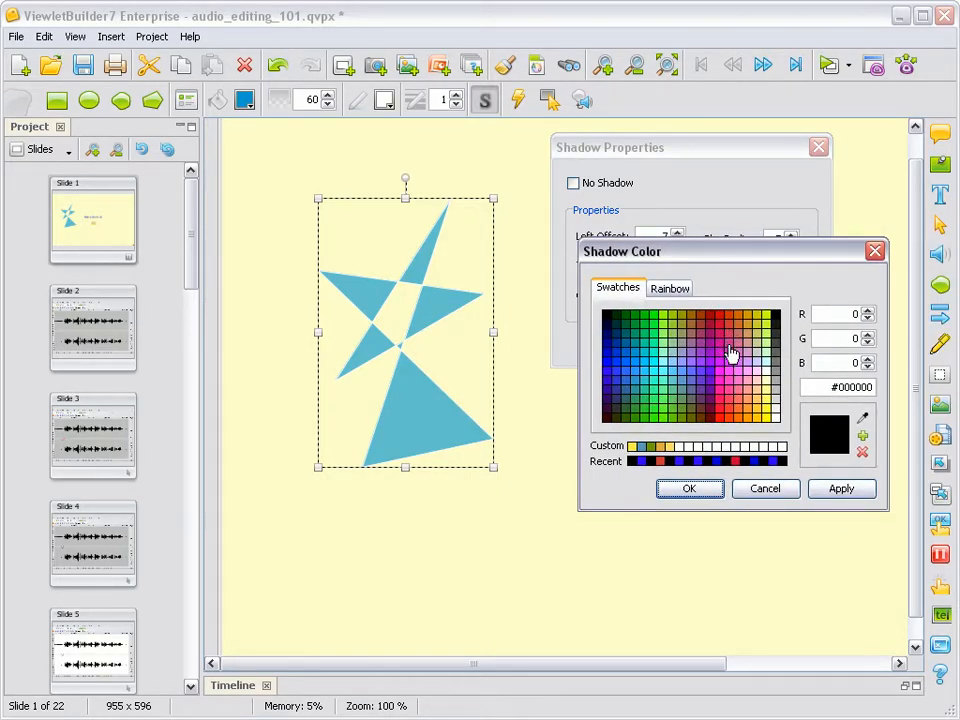
pyautogui.click(731, 354)
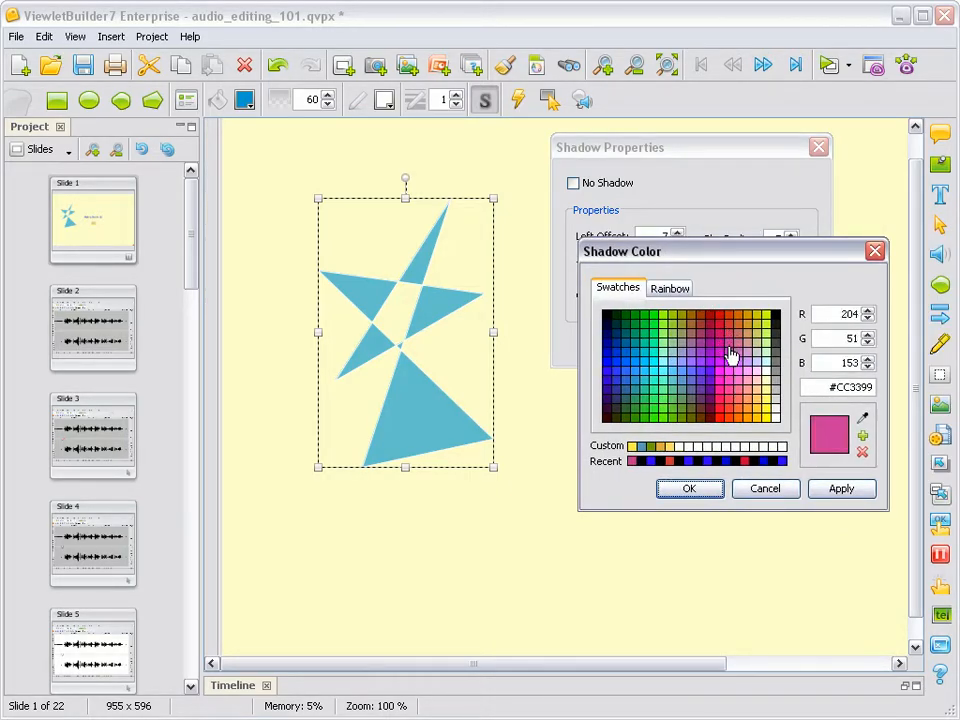
pyautogui.click(689, 489)
pyautogui.click(780, 347)
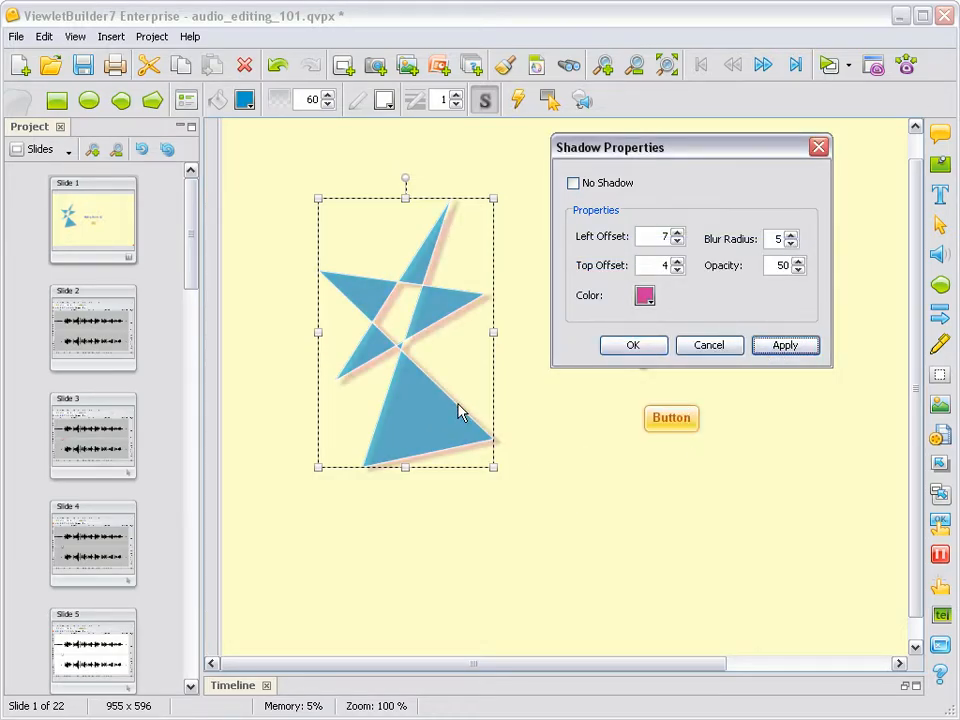
pyautogui.click(622, 350)
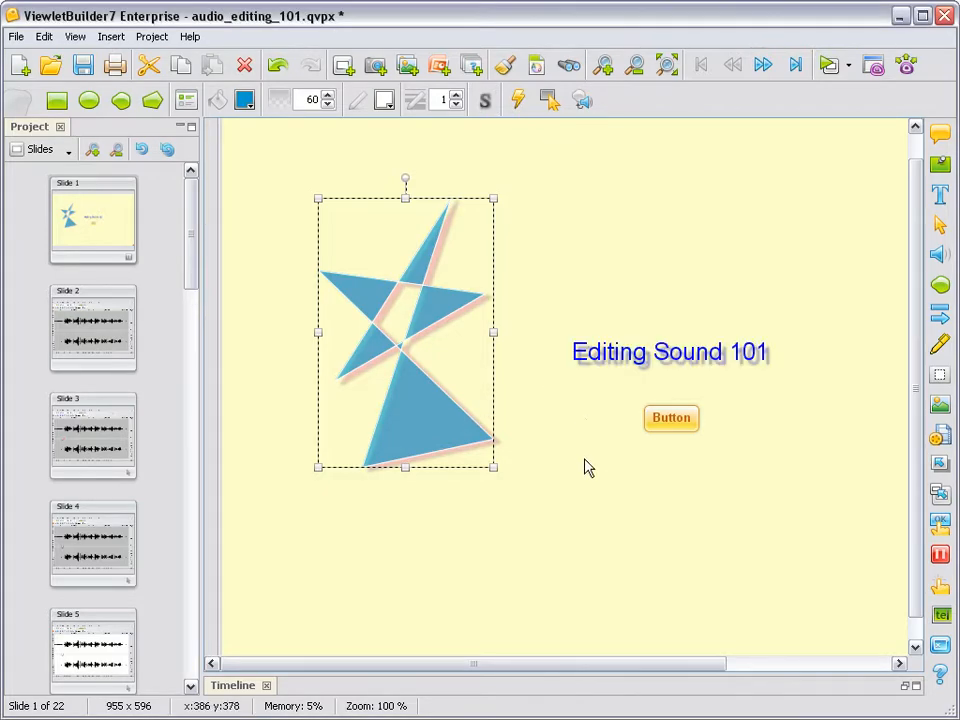
pyautogui.click(590, 530)
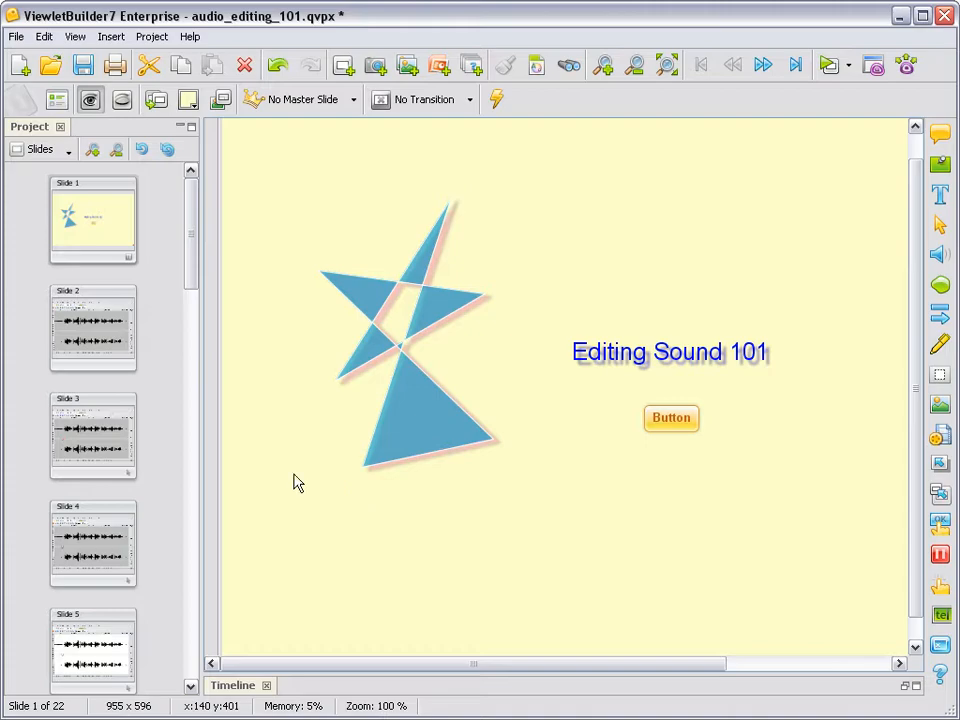
# Step: Draw an arrow on slide 3 from the start of the upper waveform down to the cursor path's red end circle
pyautogui.click(117, 450)
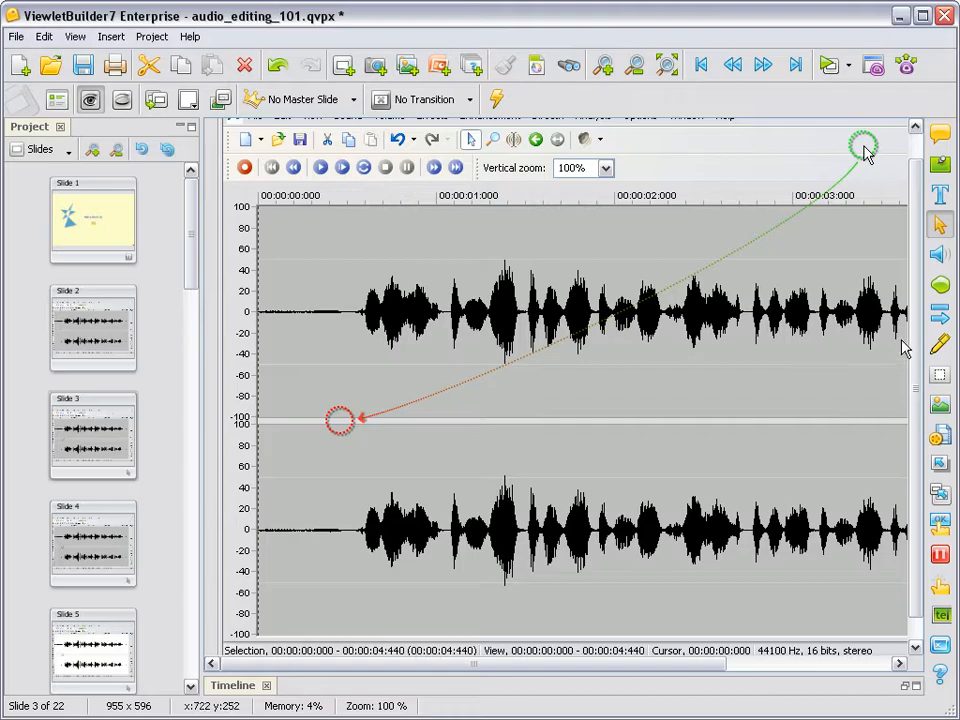
pyautogui.click(940, 317)
pyautogui.moveTo(288, 304); pyautogui.dragTo(339, 420)
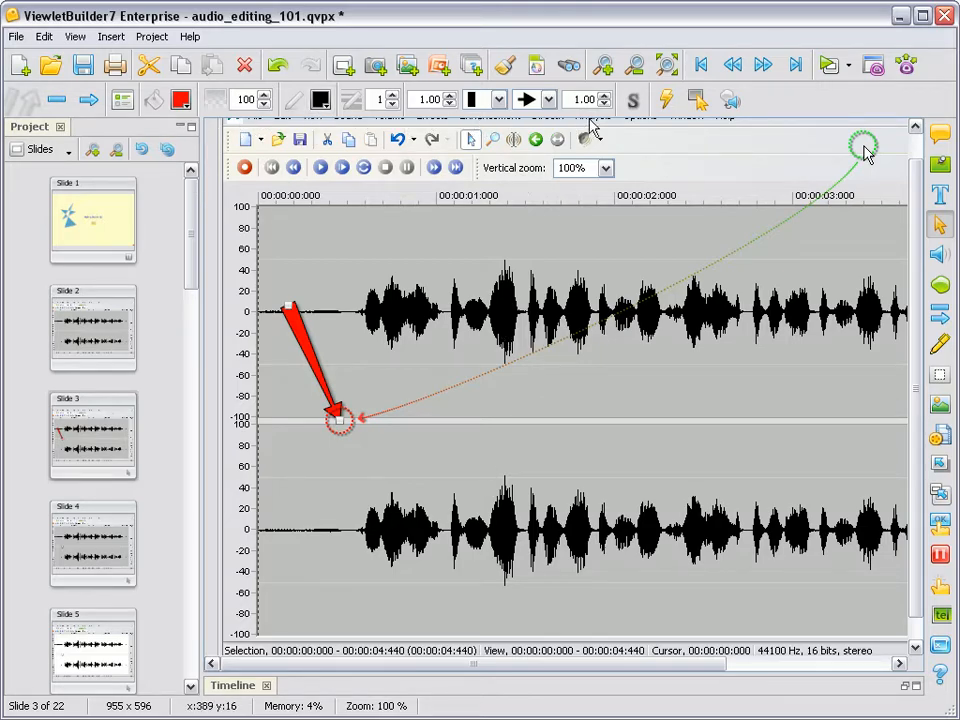
# Step: Set the red arrow's shadow to left and top offsets of 6 and confirm it
pyautogui.click(633, 101)
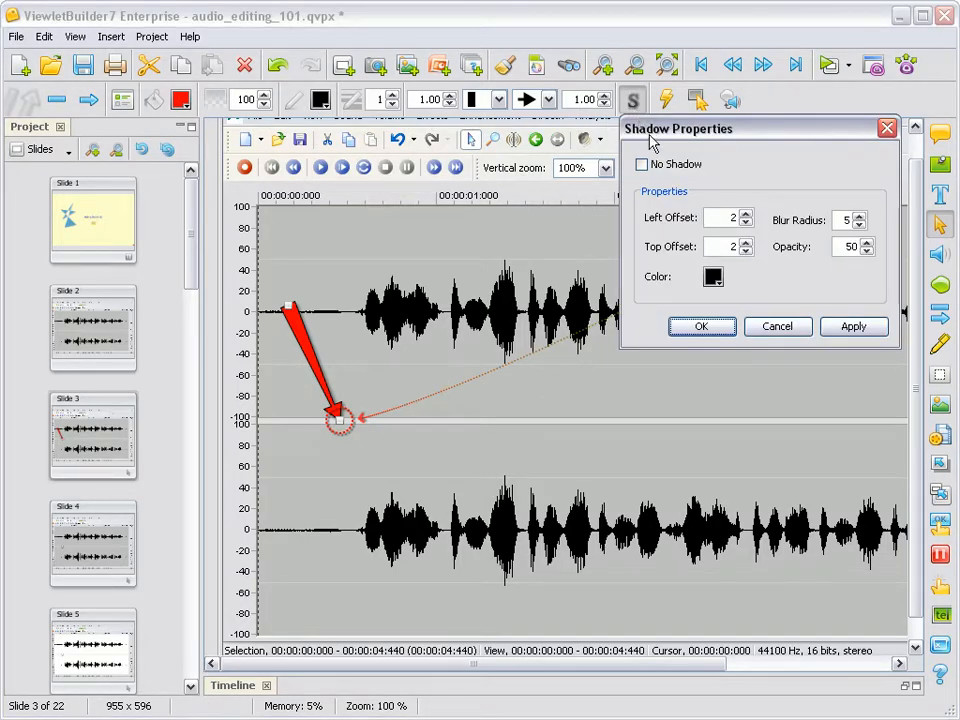
pyautogui.moveTo(641, 128); pyautogui.dragTo(424, 272)
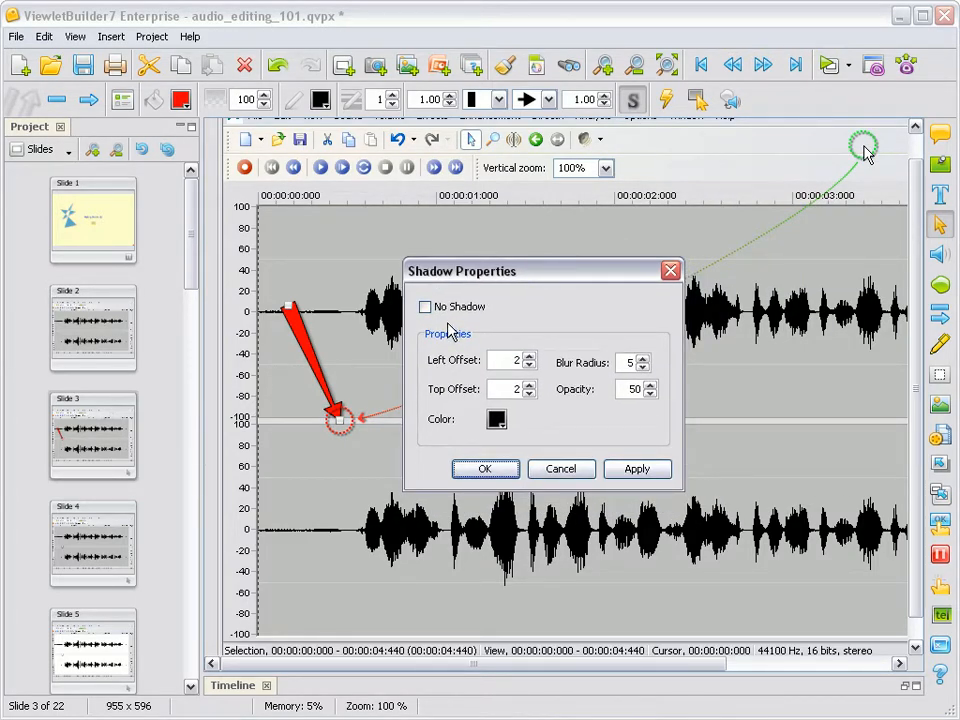
pyautogui.click(529, 357)
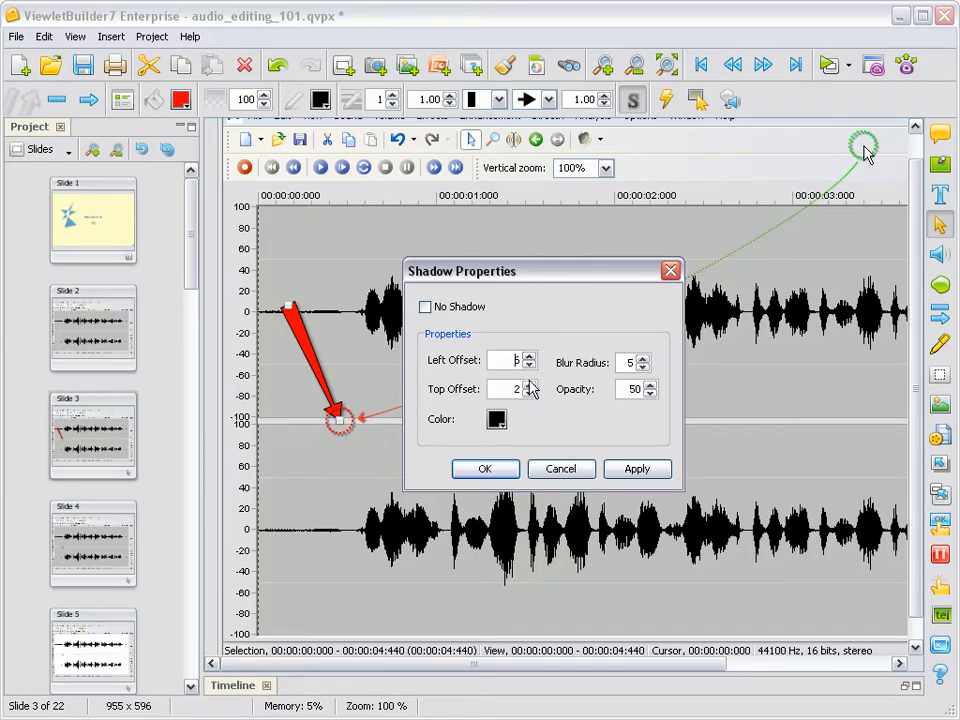
pyautogui.click(529, 384)
pyautogui.click(619, 468)
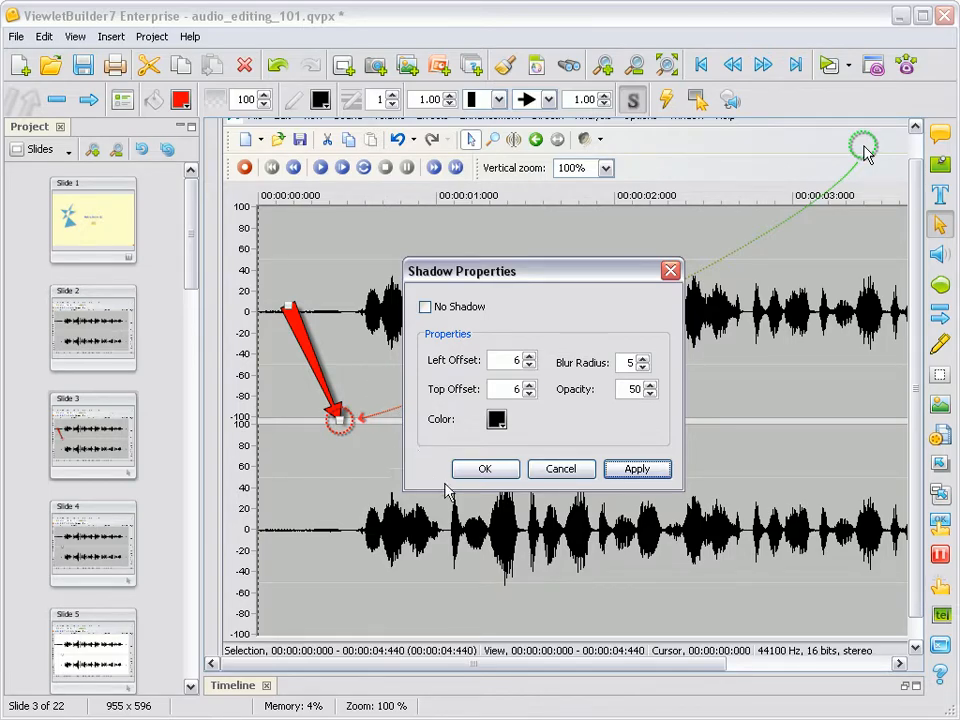
pyautogui.click(486, 470)
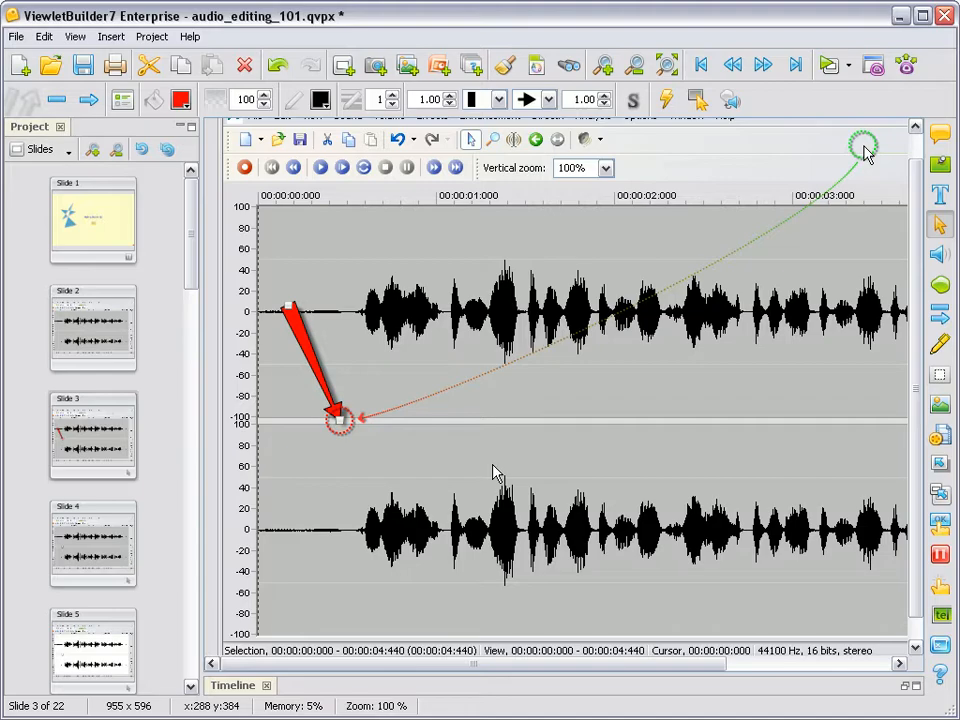
# Step: Add a balloon reading "Double click to select the entire stereo frequency wave." and place its pointer beside the cursor path's red end circle
pyautogui.click(940, 140)
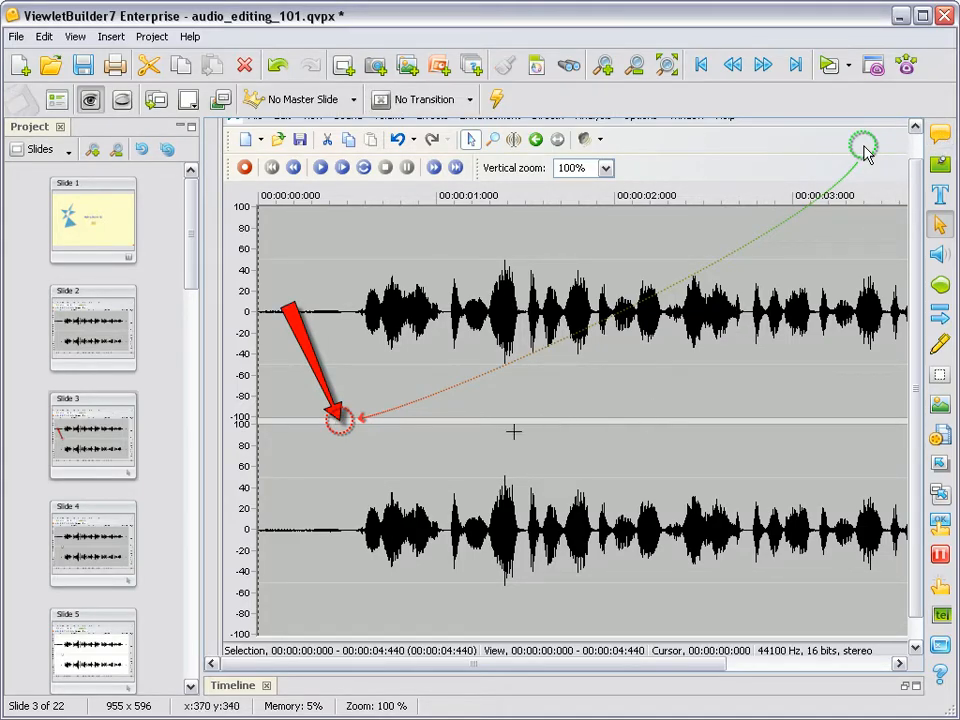
pyautogui.click(420, 434)
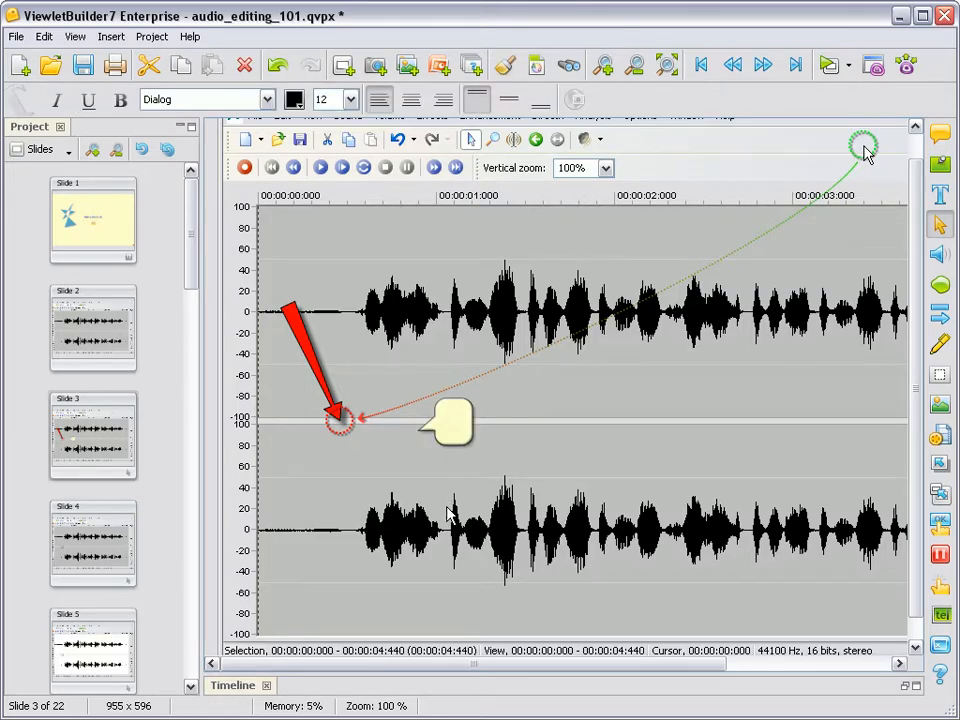
pyautogui.write('Doub')
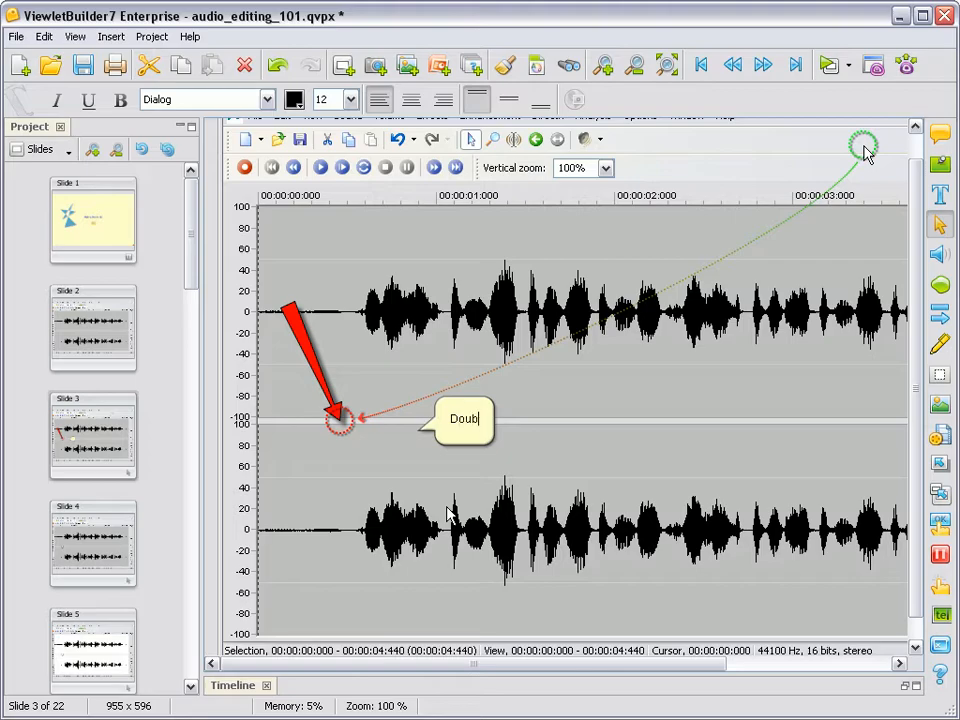
pyautogui.write('le click to ')
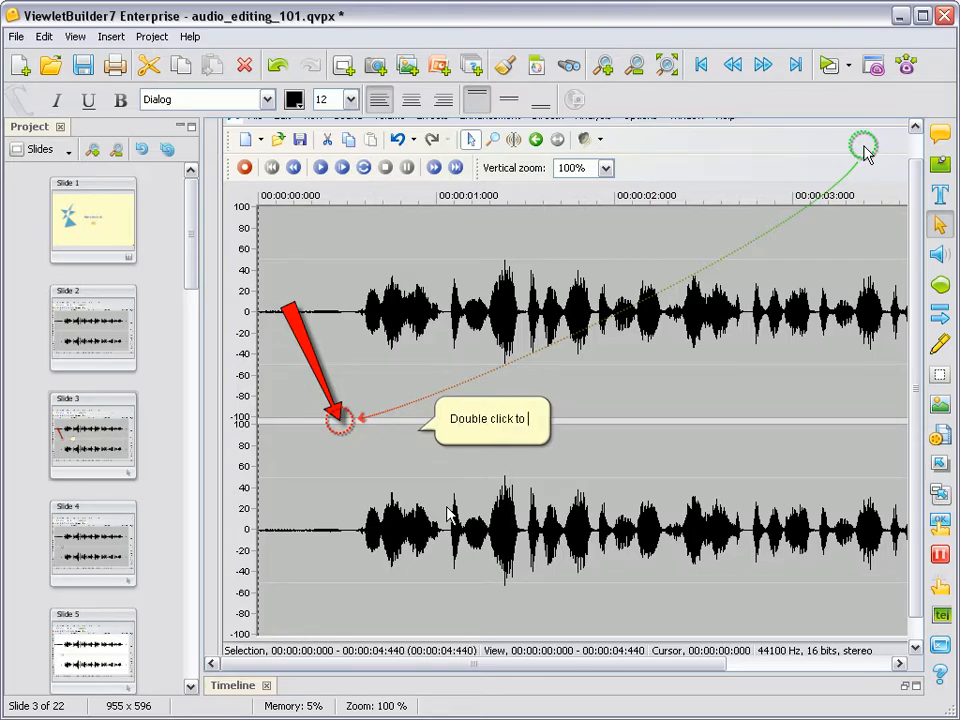
pyautogui.write('select the entire')
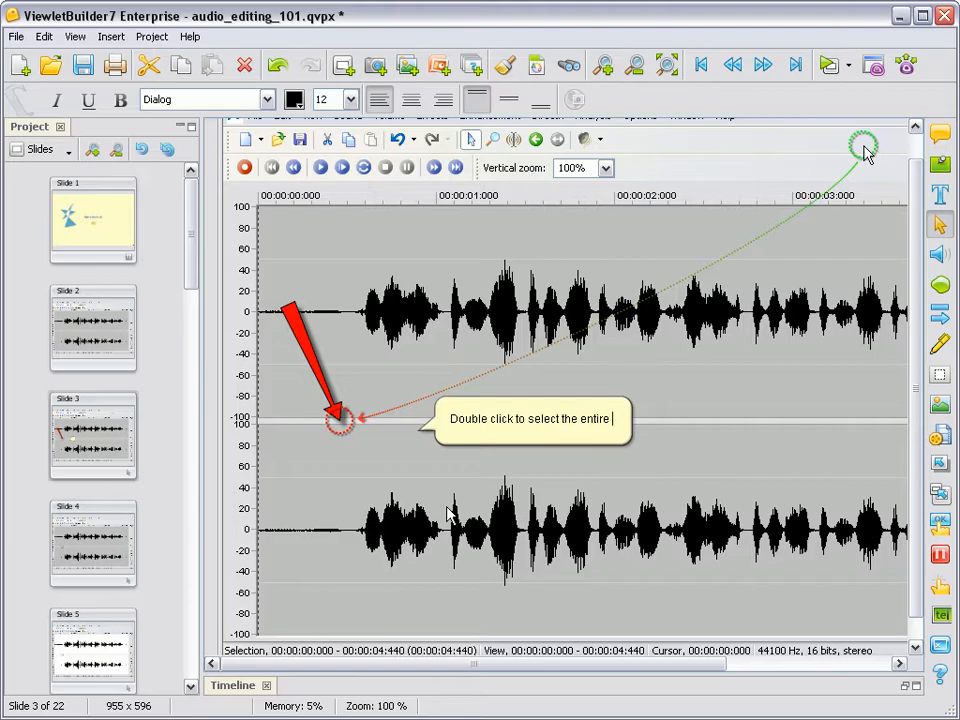
pyautogui.write(' stereo t')
pyautogui.write('requency wave.')
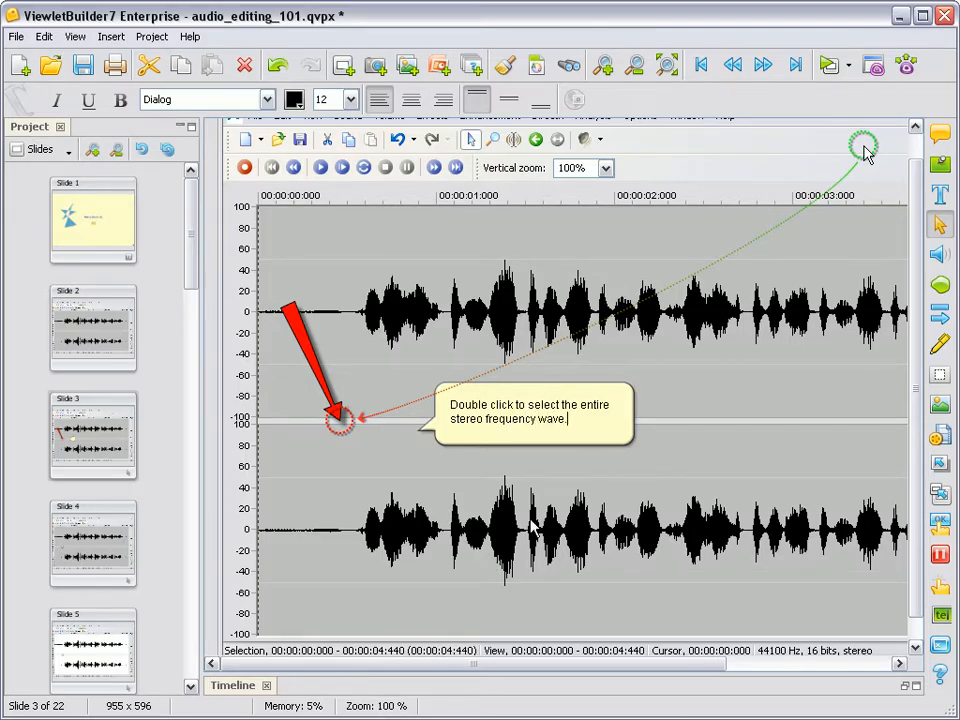
pyautogui.click(581, 448)
pyautogui.moveTo(577, 448); pyautogui.dragTo(523, 437)
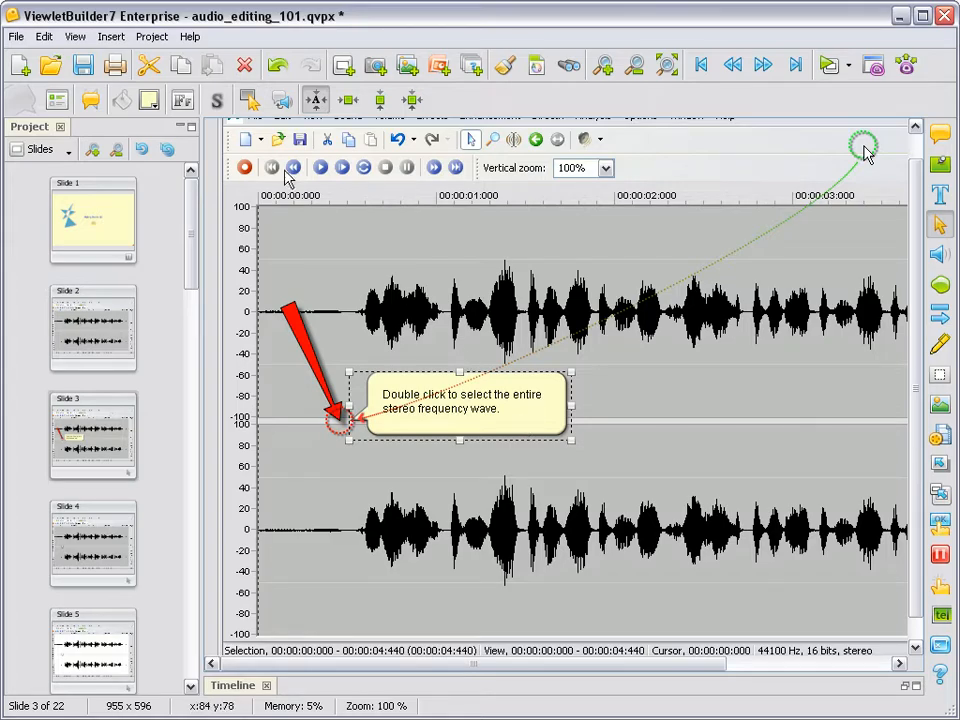
# Step: Enable a shadow on the balloon with a left offset of 17 and a top offset of 14
pyautogui.click(219, 103)
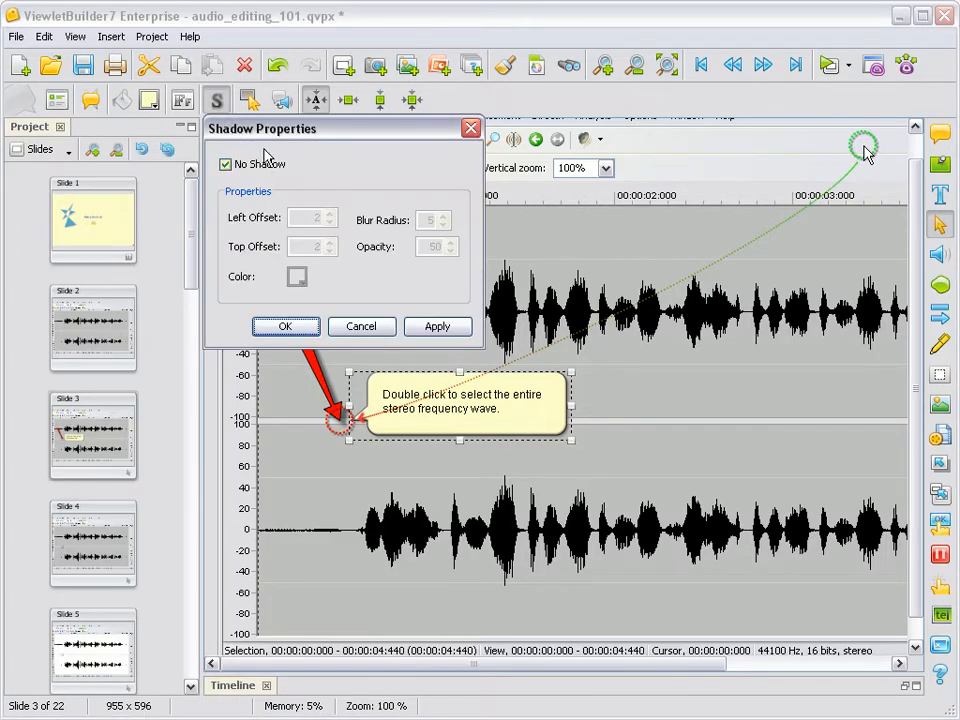
pyautogui.moveTo(297, 131); pyautogui.dragTo(655, 243)
pyautogui.click(630, 271)
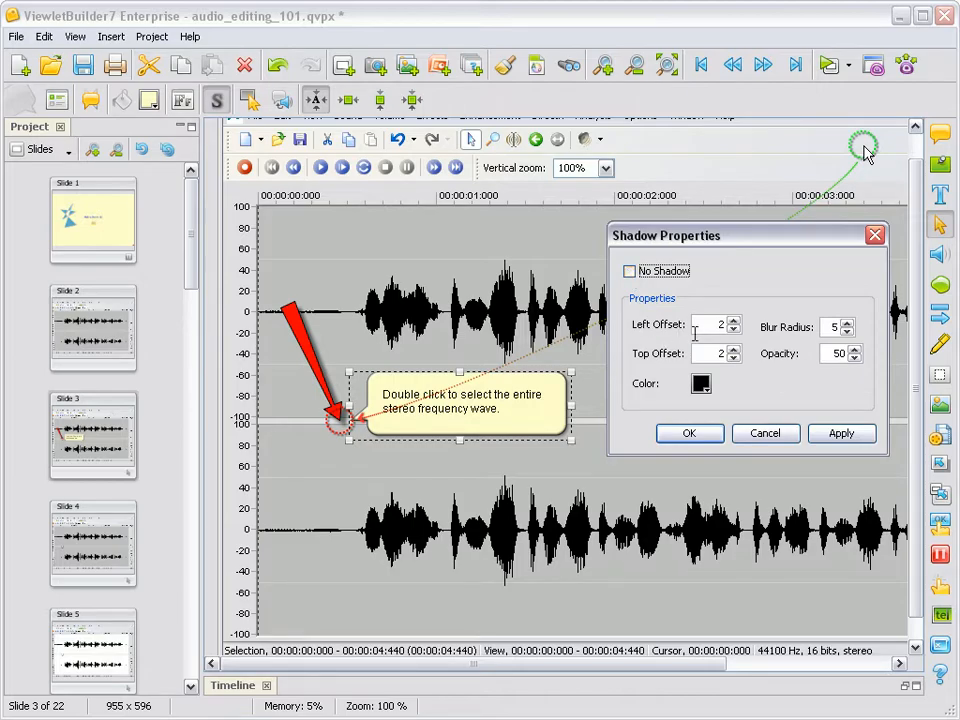
pyautogui.click(734, 323)
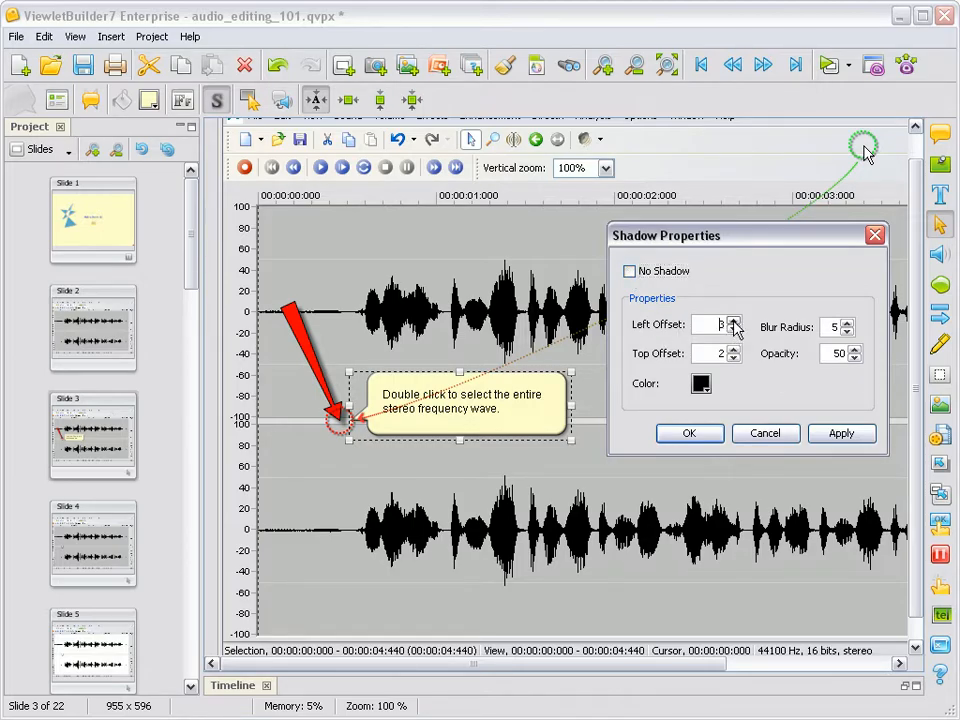
pyautogui.click(734, 324)
pyautogui.click(734, 323)
pyautogui.click(733, 350)
pyautogui.click(733, 350)
pyautogui.click(733, 350)
pyautogui.click(733, 350)
# Step: Set the balloon's shadow color to teal green and apply the shadow settings
pyautogui.click(700, 385)
pyautogui.moveTo(793, 334); pyautogui.dragTo(228, 68)
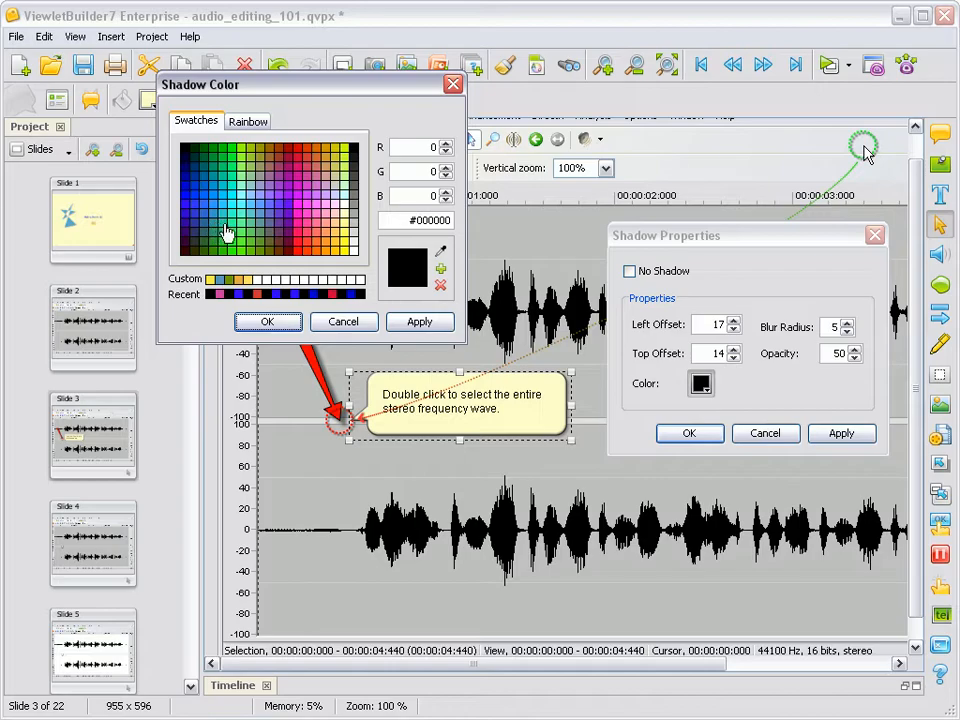
pyautogui.click(245, 250)
pyautogui.click(267, 322)
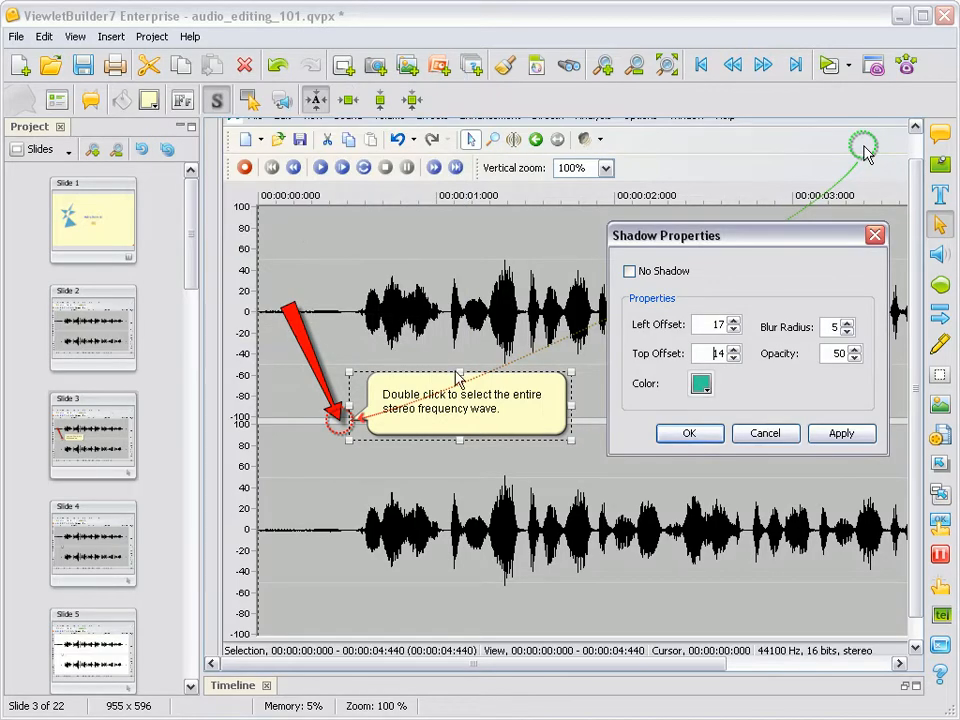
pyautogui.click(849, 437)
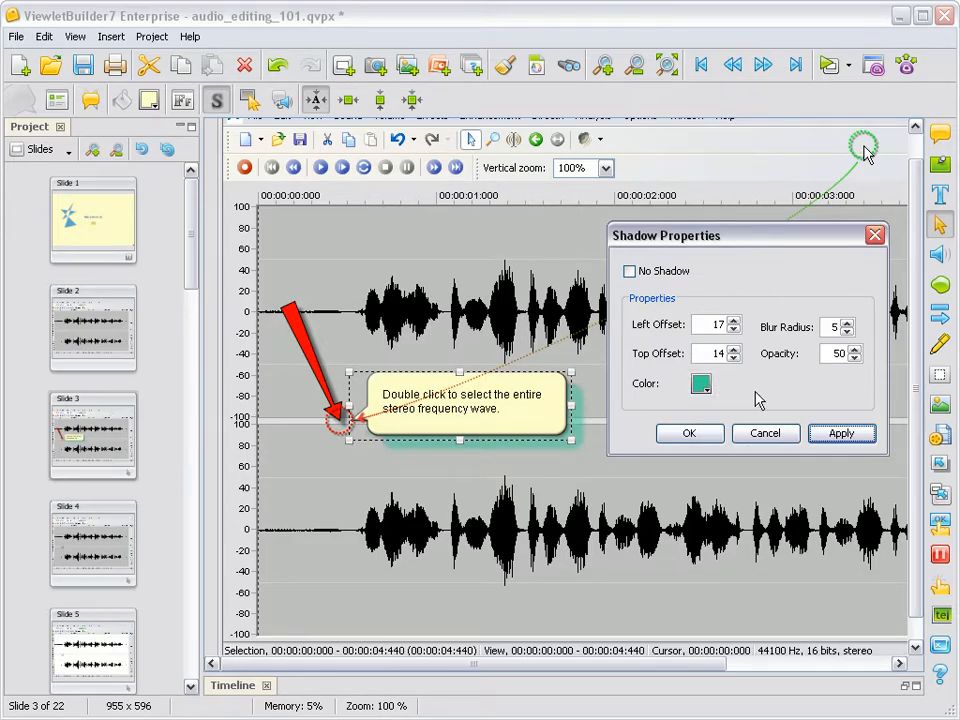
# Step: Set the balloon shadow's left offset to -16 and top offset to -15, confirm the settings and deselect the balloon
pyautogui.click(734, 329)
pyautogui.click(734, 329)
pyautogui.click(734, 329)
pyautogui.click(734, 329)
pyautogui.click(734, 329)
pyautogui.click(734, 329)
pyautogui.click(734, 358)
pyautogui.click(734, 358)
pyautogui.click(734, 358)
pyautogui.click(734, 358)
pyautogui.click(734, 358)
pyautogui.click(734, 358)
pyautogui.click(734, 358)
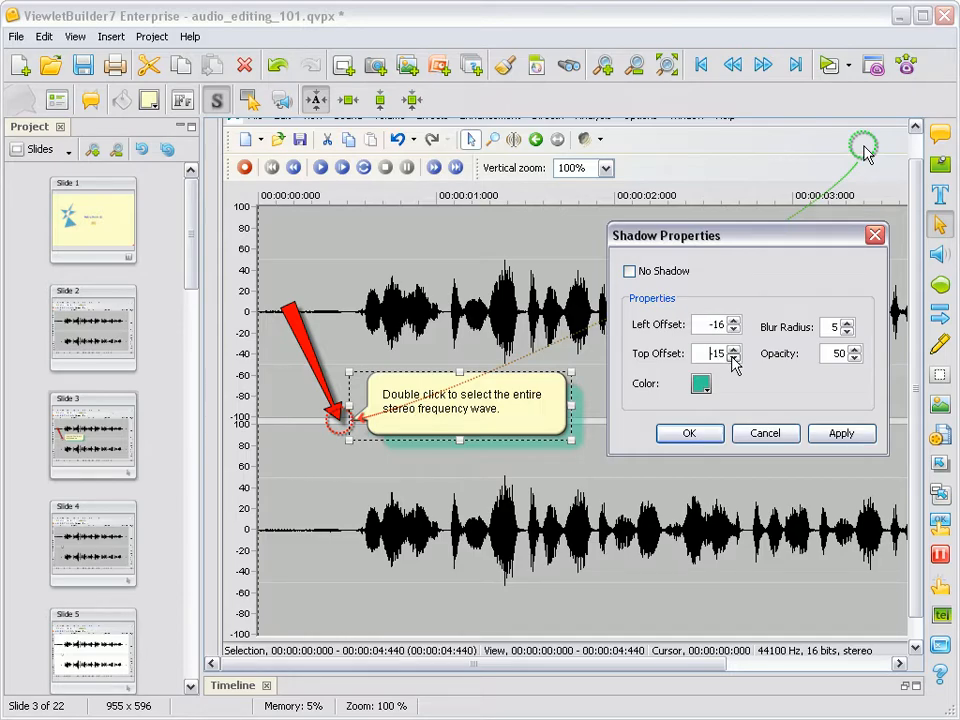
pyautogui.click(834, 438)
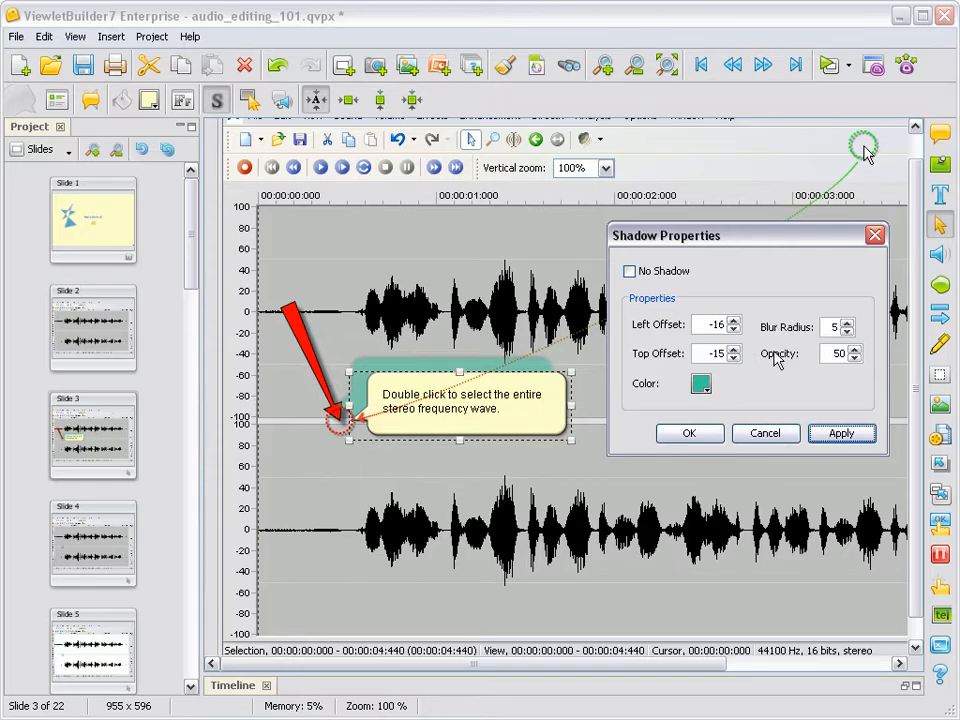
pyautogui.click(689, 433)
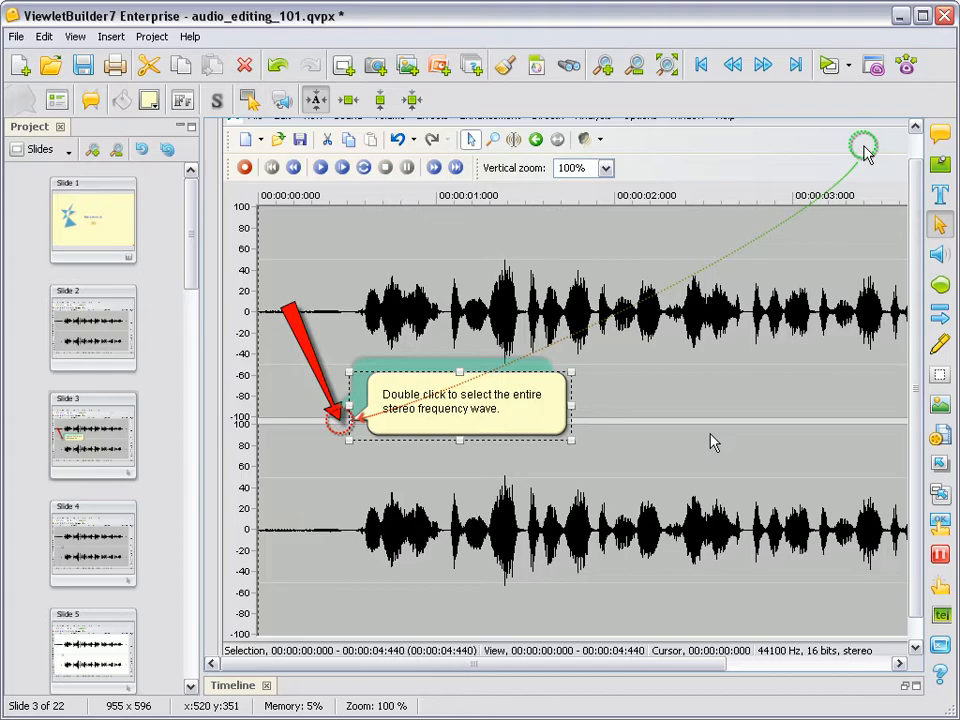
pyautogui.click(711, 441)
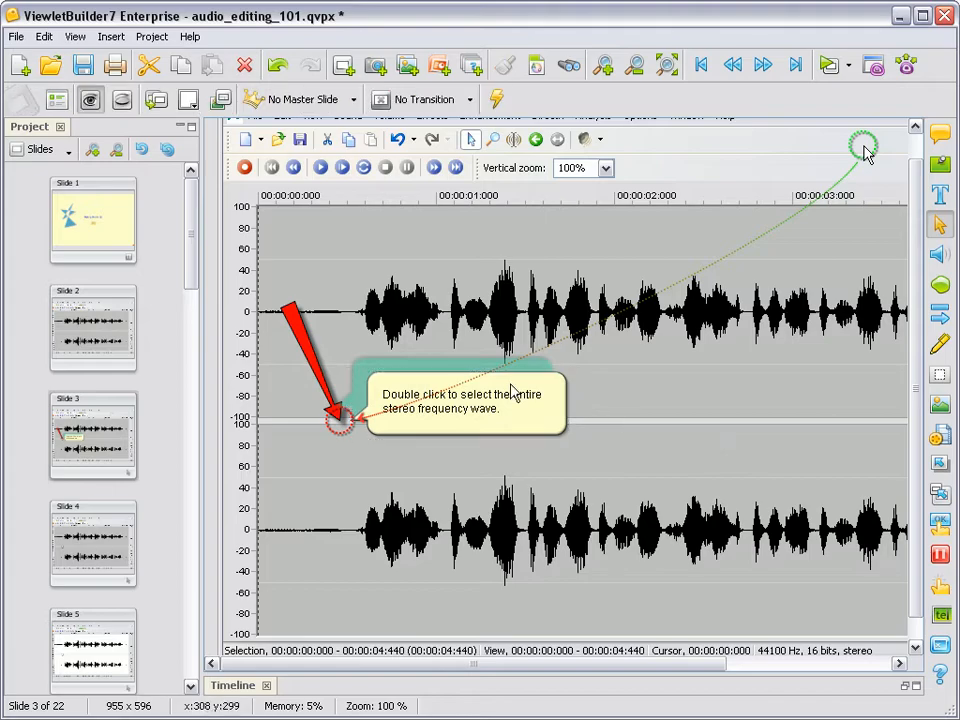
pyautogui.click(313, 352)
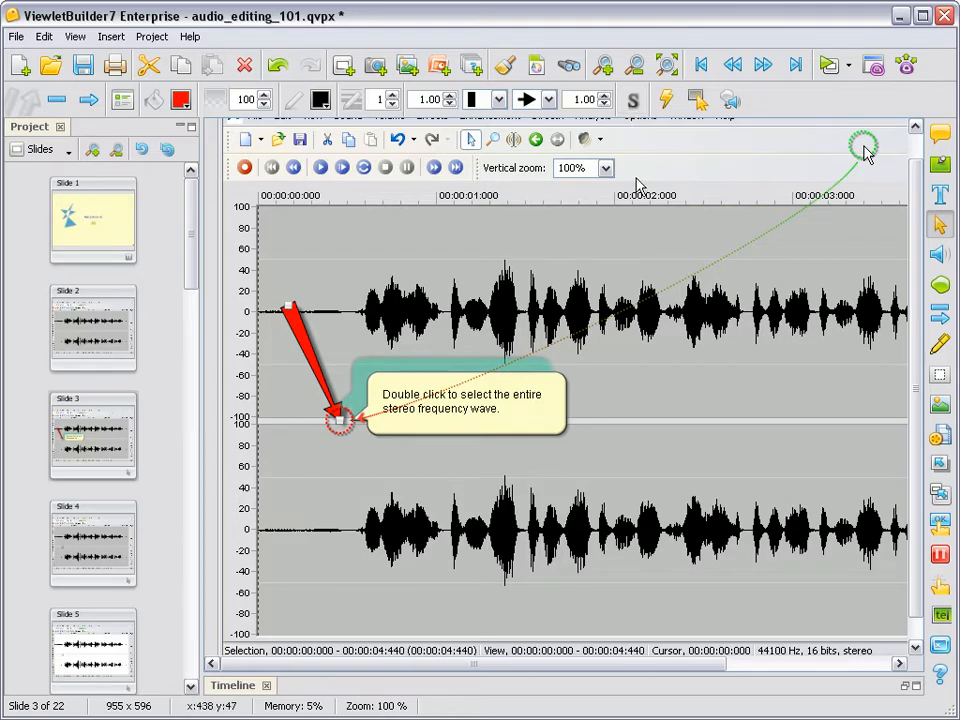
pyautogui.click(643, 242)
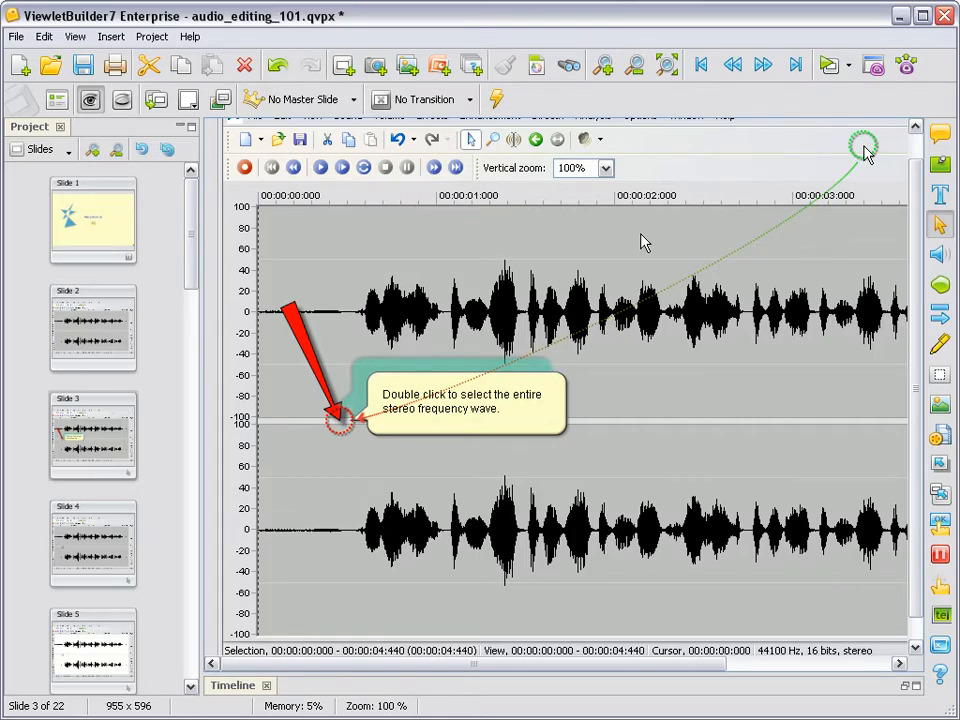